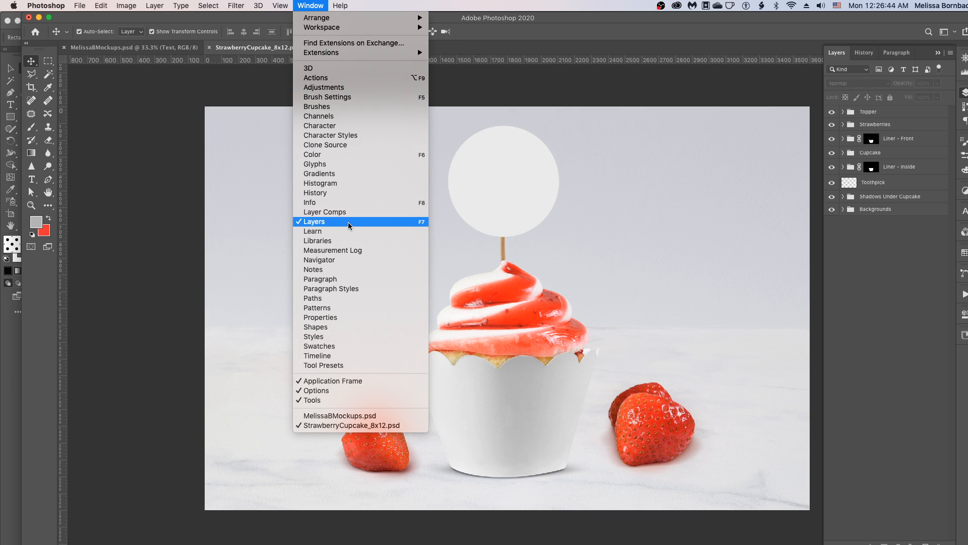
# - Open the Design – Liner Front smart object inside the Liner – Front group for editing
pyautogui.click(349, 225)
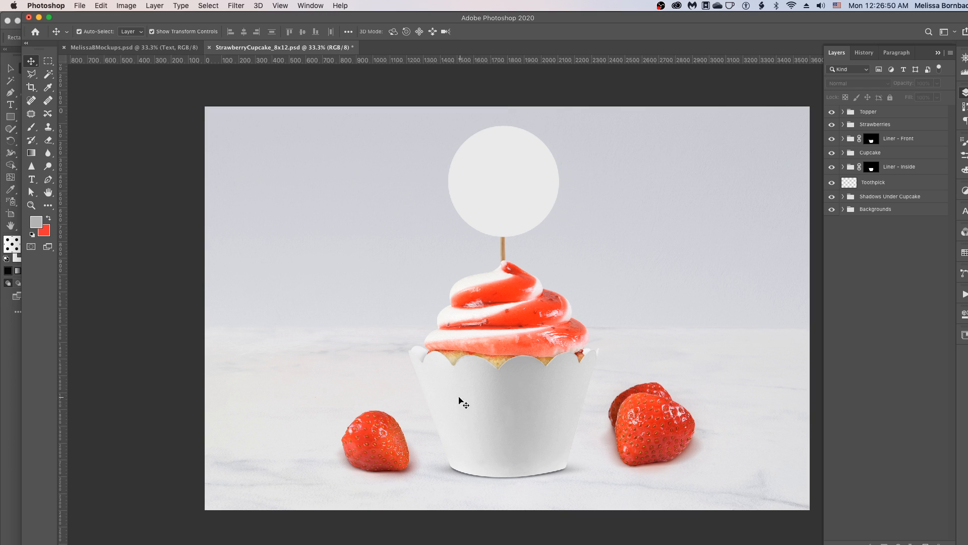
pyautogui.click(903, 142)
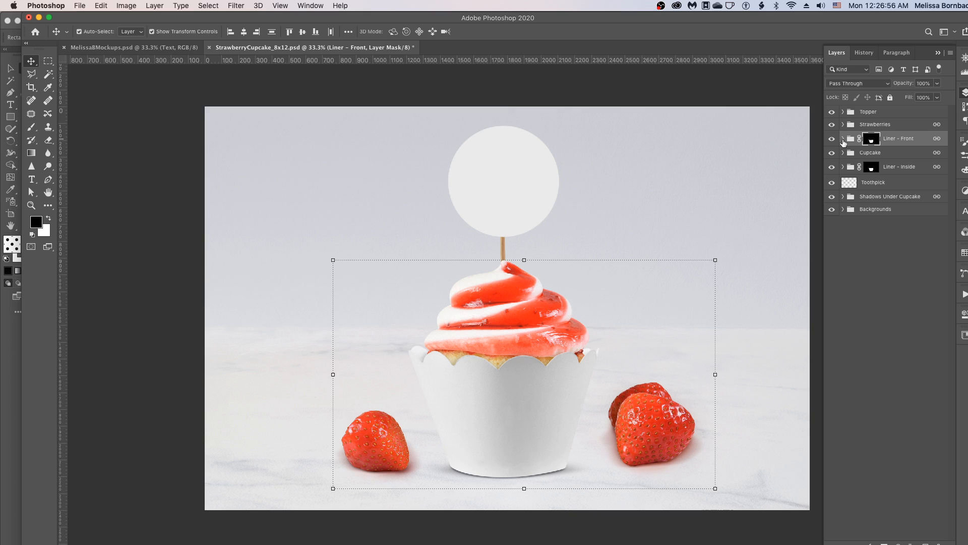
pyautogui.click(842, 138)
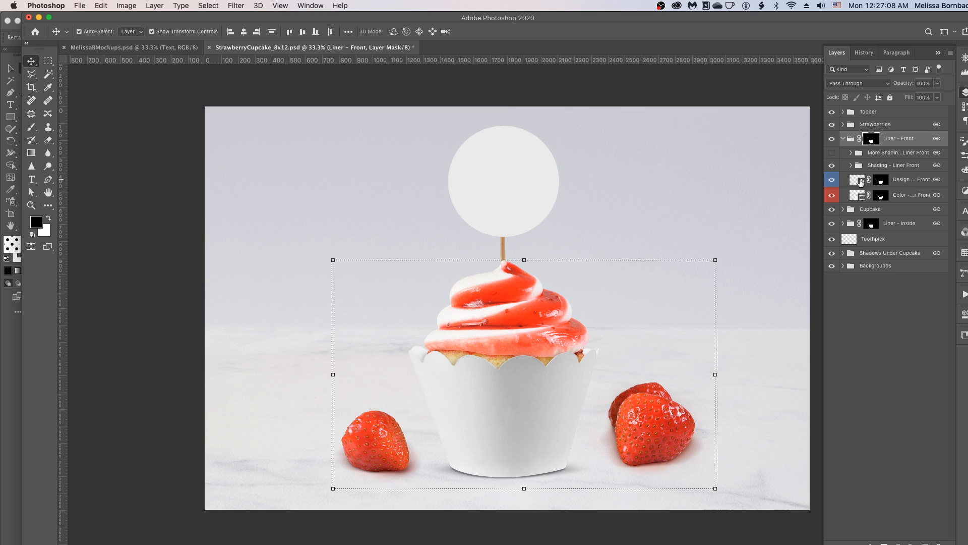
pyautogui.doubleClick(862, 180)
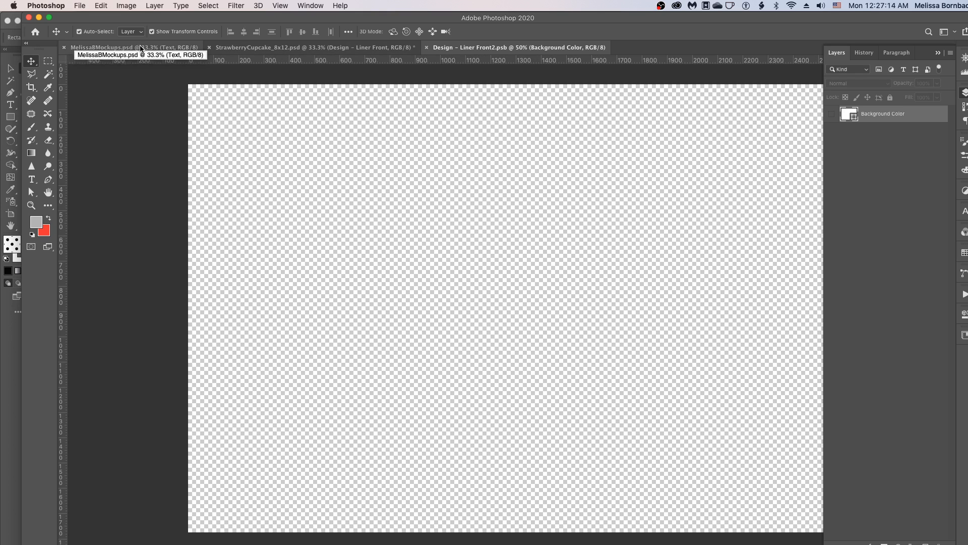
# - Open the GrayDots.jpg image from the 1_Art folder, sorted by date modified
pyautogui.click(80, 7)
pyautogui.click(91, 28)
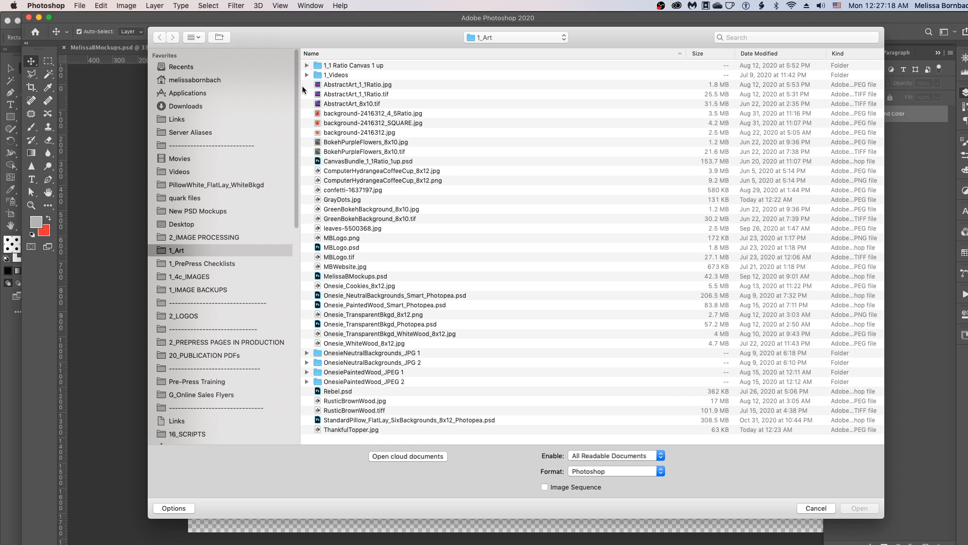
pyautogui.click(761, 54)
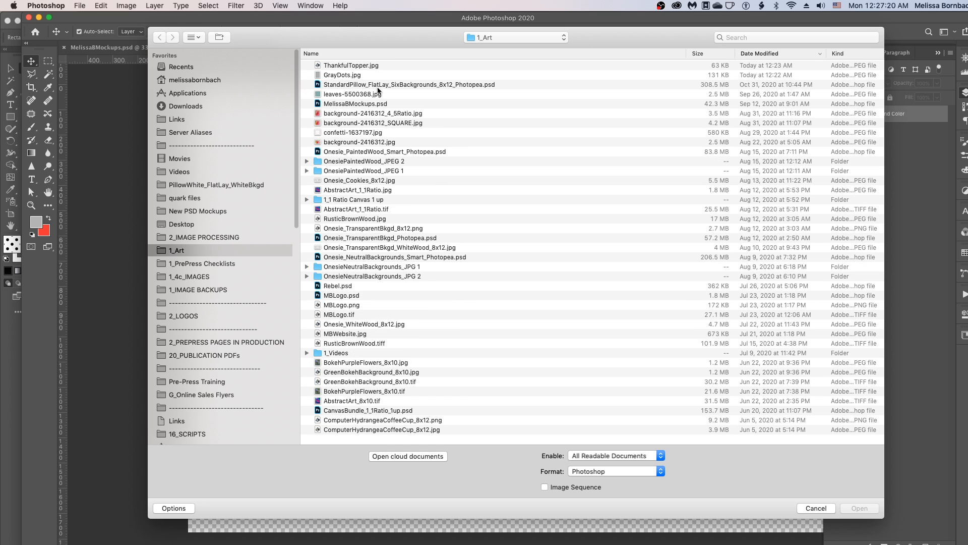
pyautogui.click(347, 75)
pyautogui.doubleClick(347, 74)
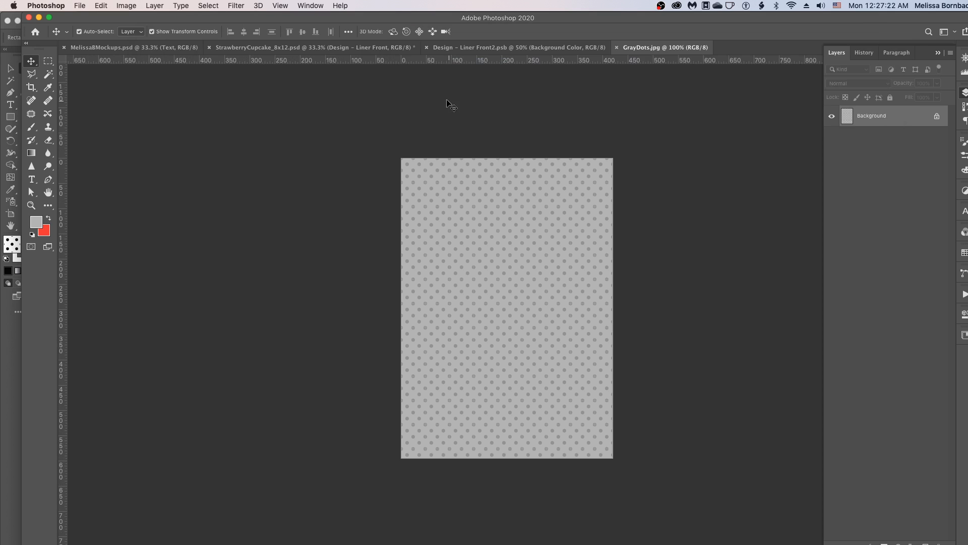
# - Select the whole GrayDots image and copy it
pyautogui.click(208, 5)
pyautogui.click(209, 17)
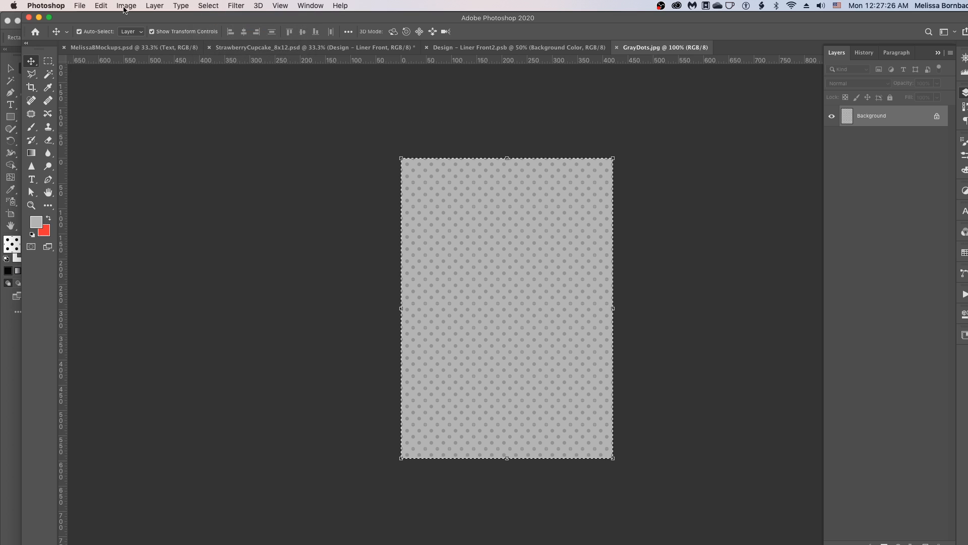
pyautogui.click(103, 6)
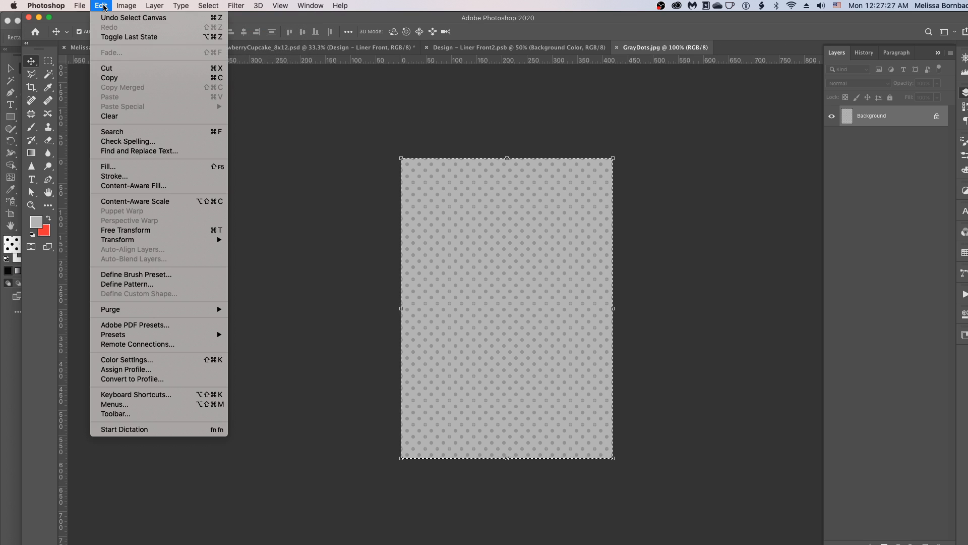
pyautogui.click(110, 78)
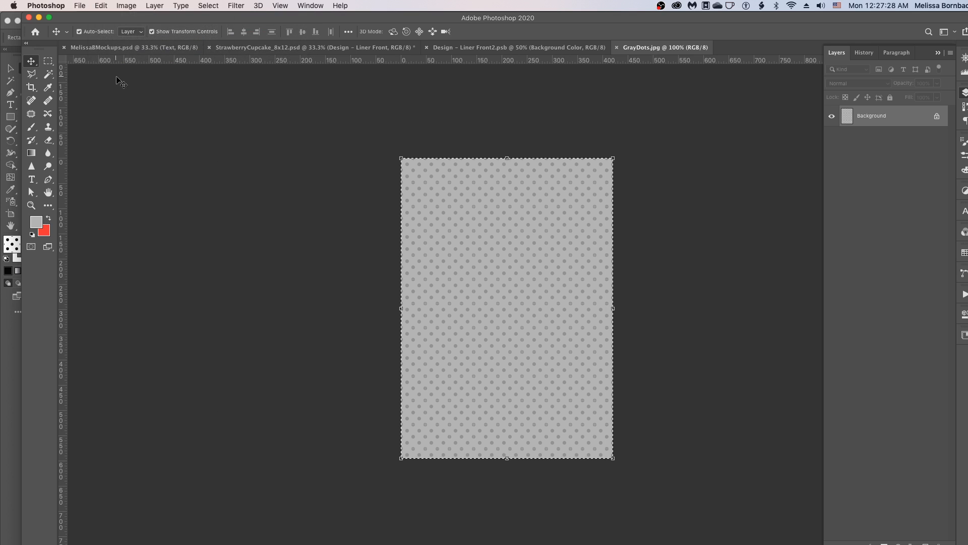
# - Paste the copied dots into the Design – Liner Front2.psb document
pyautogui.click(507, 48)
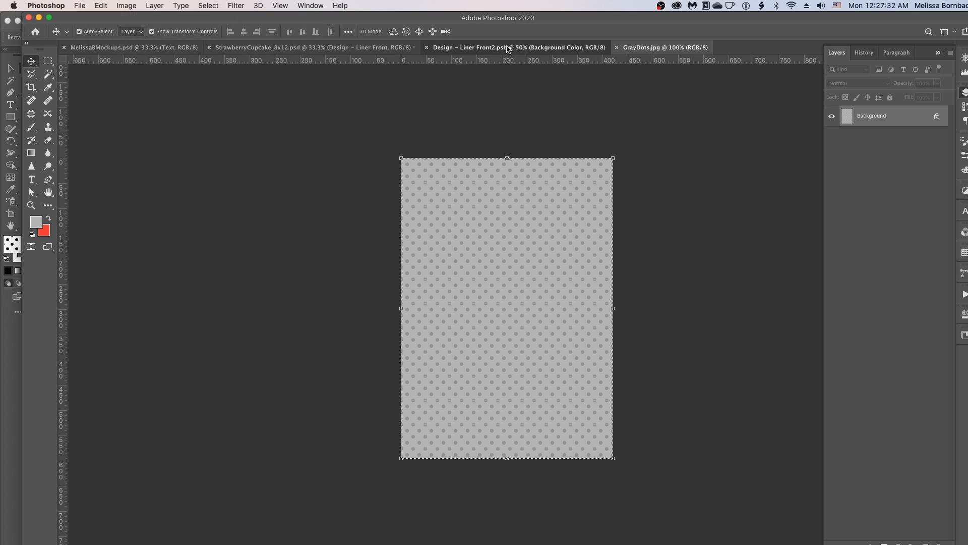
pyautogui.click(101, 5)
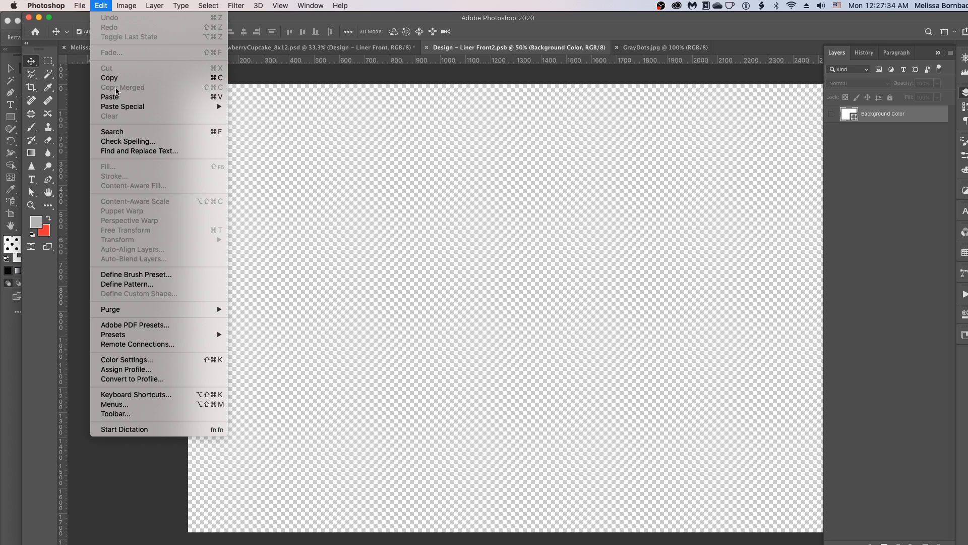
pyautogui.click(115, 95)
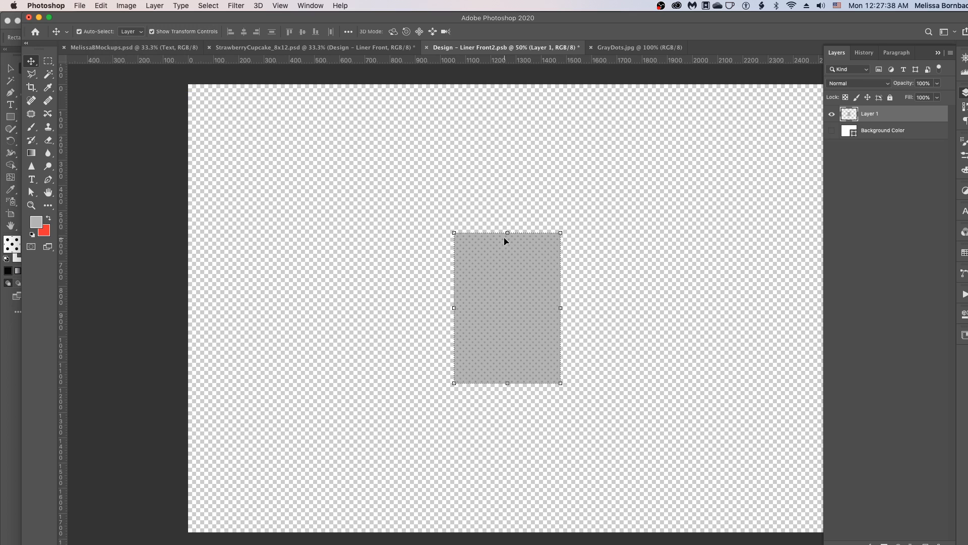
# - Free Transform the pasted dots layer, scaling it to about 607% so it covers the whole canvas
pyautogui.click(103, 6)
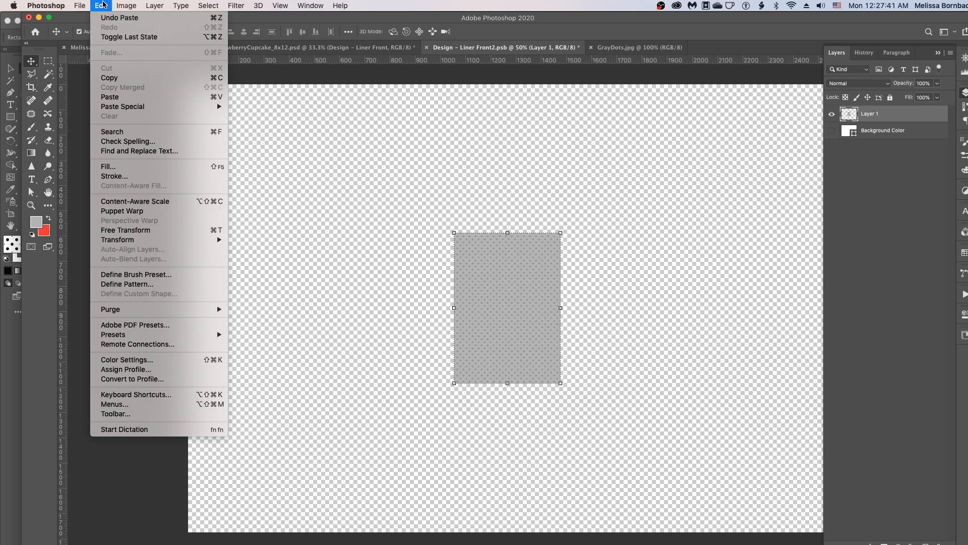
pyautogui.click(146, 231)
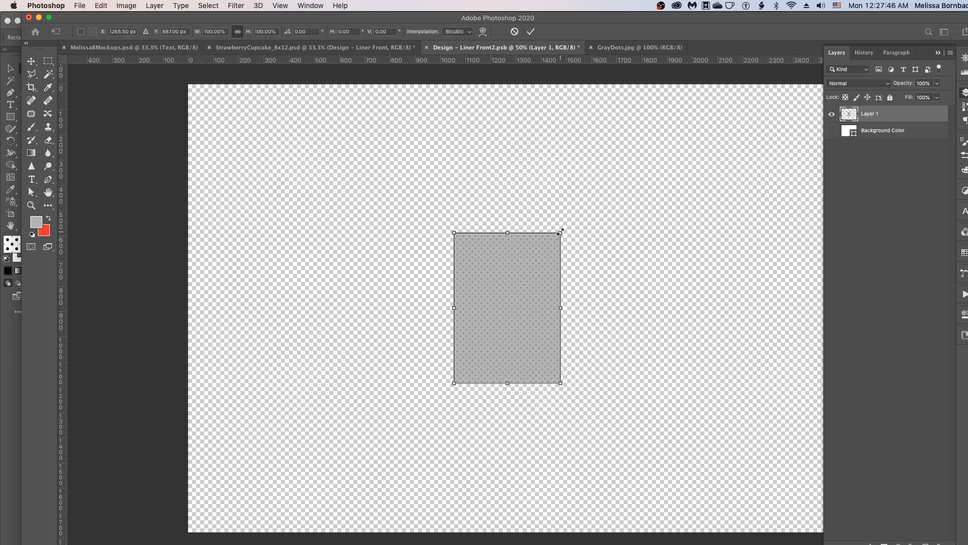
pyautogui.moveTo(559, 234); pyautogui.dragTo(765, 103)
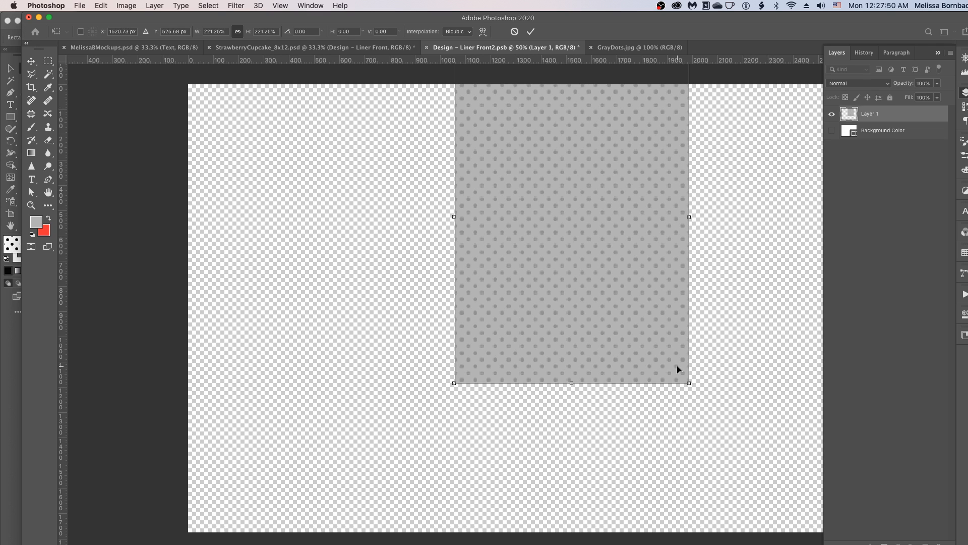
pyautogui.moveTo(689, 384); pyautogui.dragTo(827, 543)
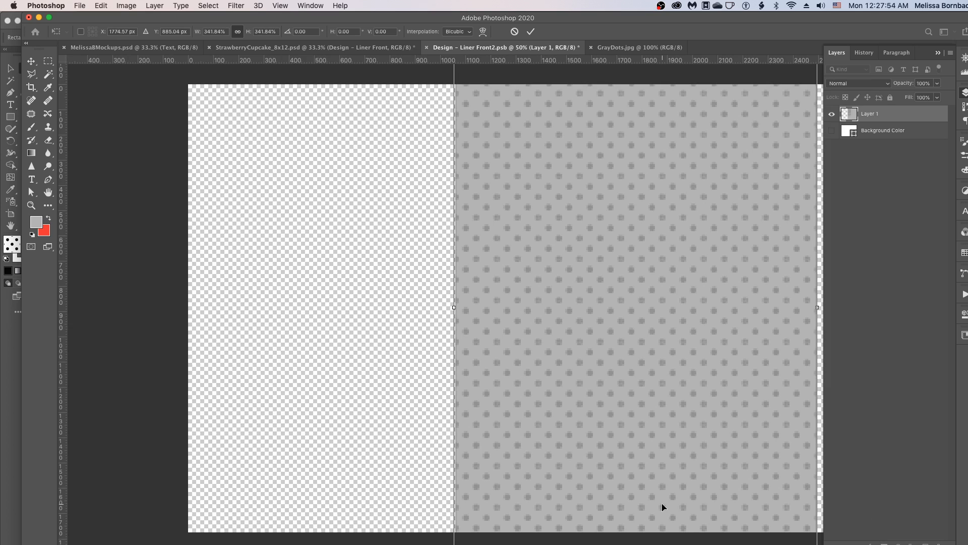
pyautogui.press('super+minus')
pyautogui.press('super+minus')
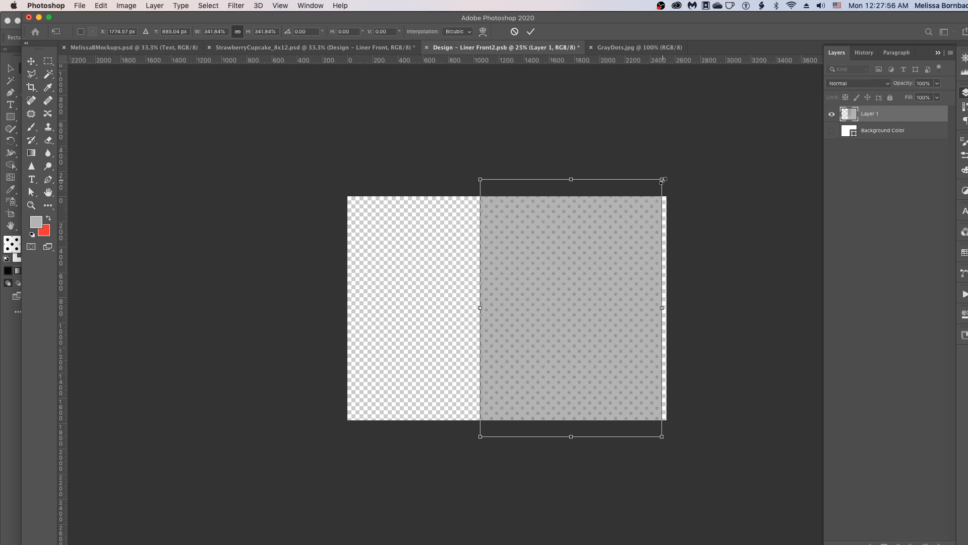
pyautogui.moveTo(663, 179); pyautogui.dragTo(667, 172)
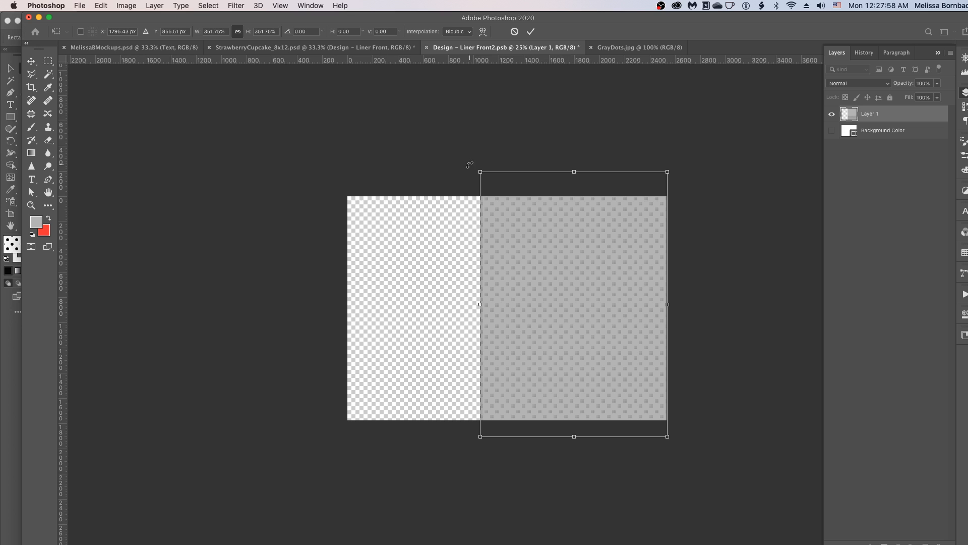
pyautogui.moveTo(477, 170); pyautogui.dragTo(207, 79)
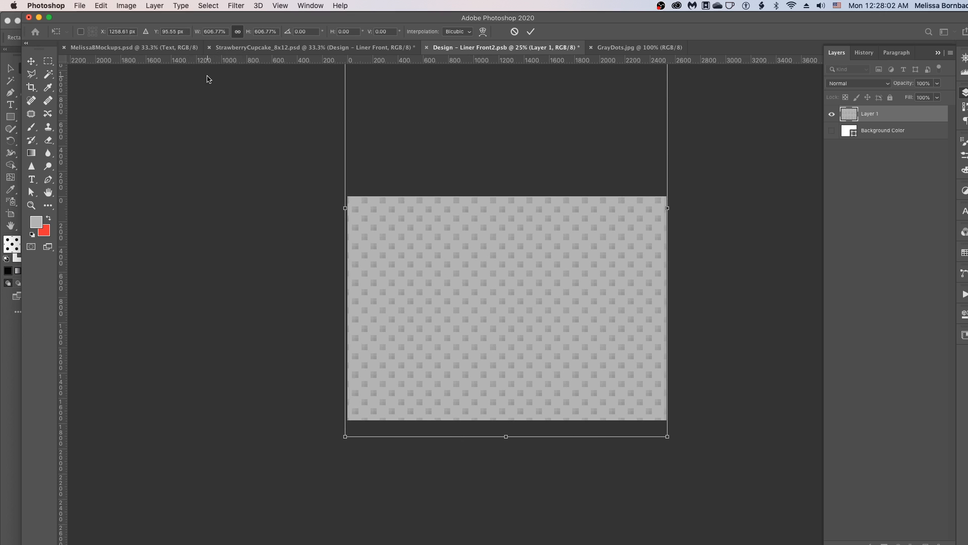
pyautogui.press('Return')
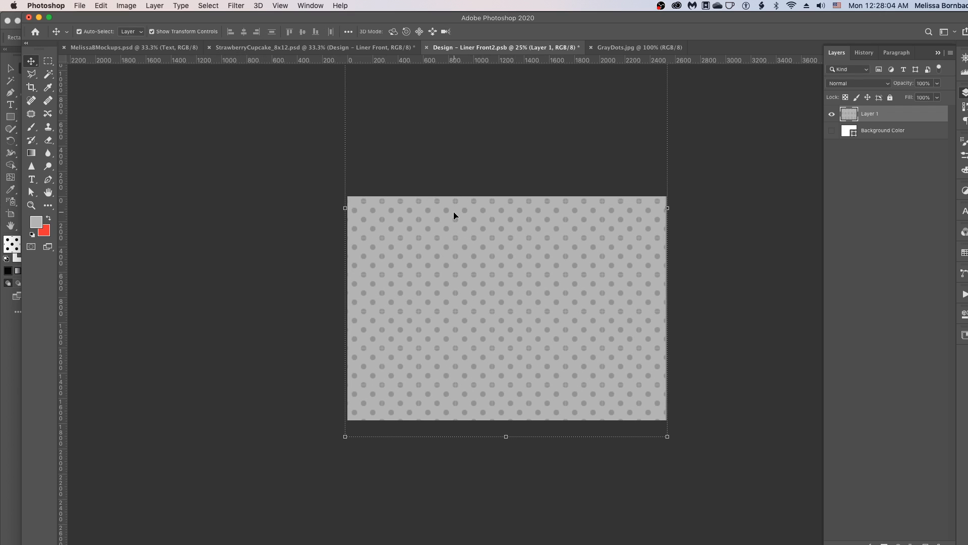
# - Save the Design – Liner Front2.psb smart object document
pyautogui.click(704, 288)
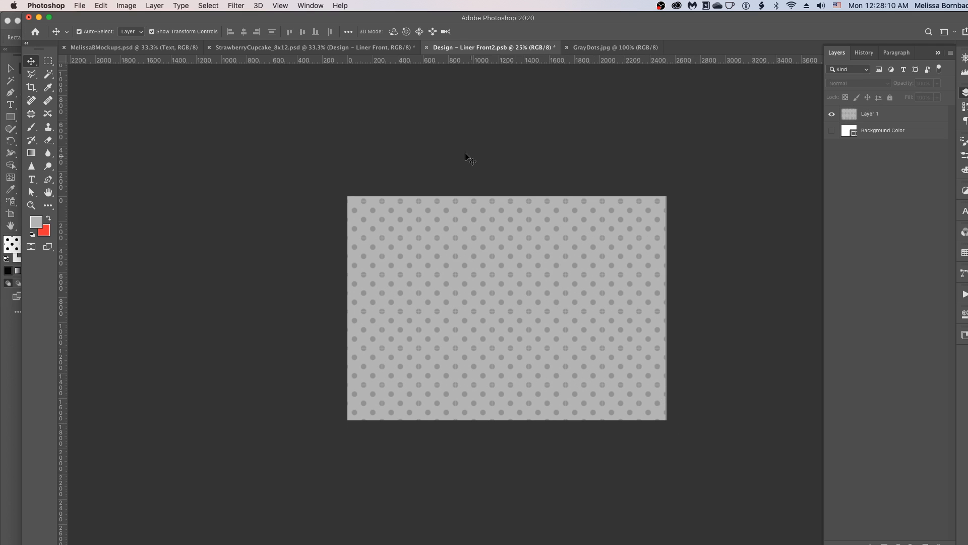
pyautogui.click(105, 6)
pyautogui.click(107, 3)
pyautogui.click(80, 5)
pyautogui.click(88, 110)
# - Close the smart object document and the GrayDots.jpg image
pyautogui.click(427, 48)
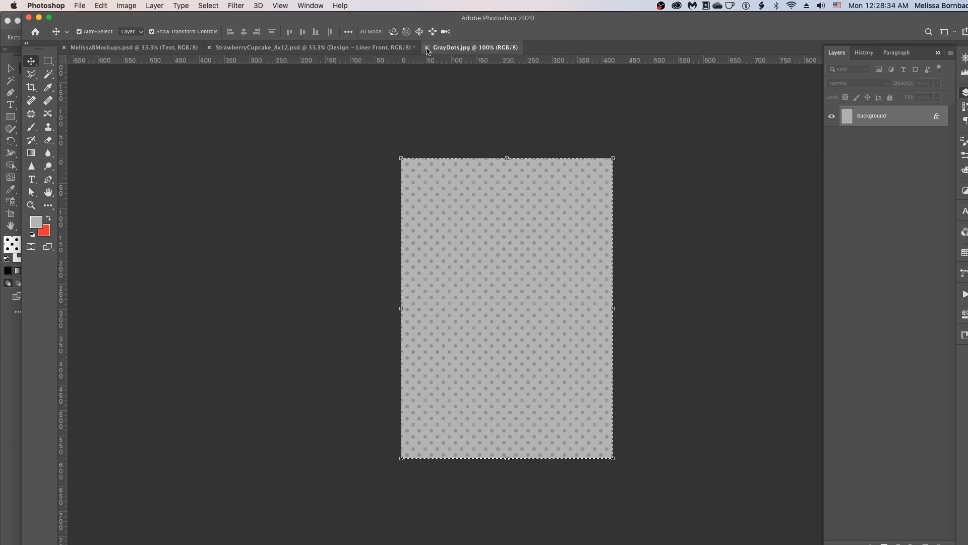
pyautogui.click(427, 48)
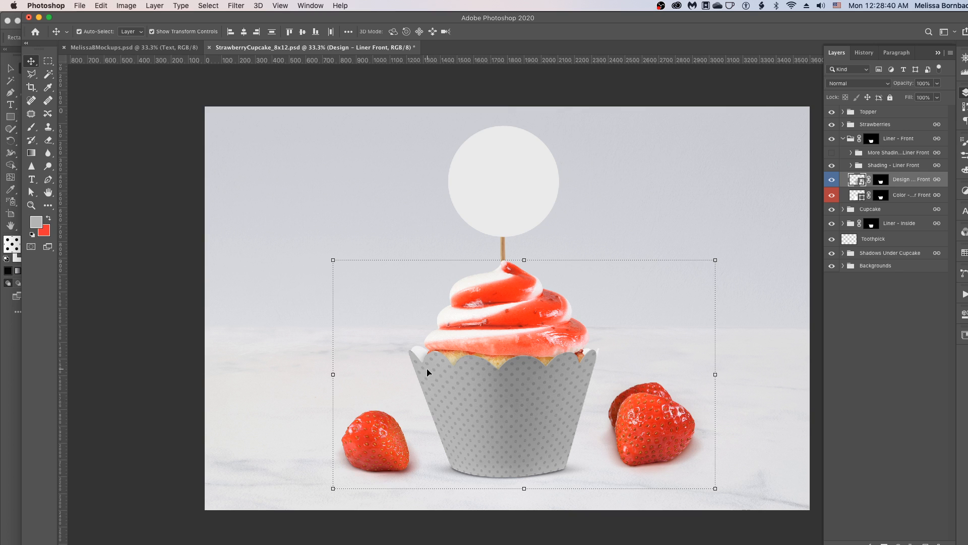
# - Collapse the Liner – Front group and examine the layers inside the Liner – Inside group
pyautogui.click(855, 309)
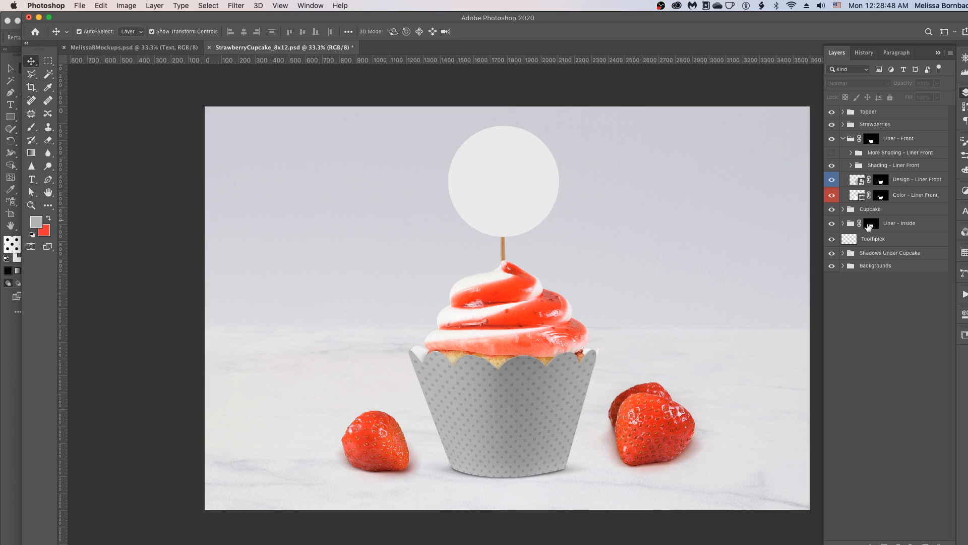
pyautogui.click(842, 139)
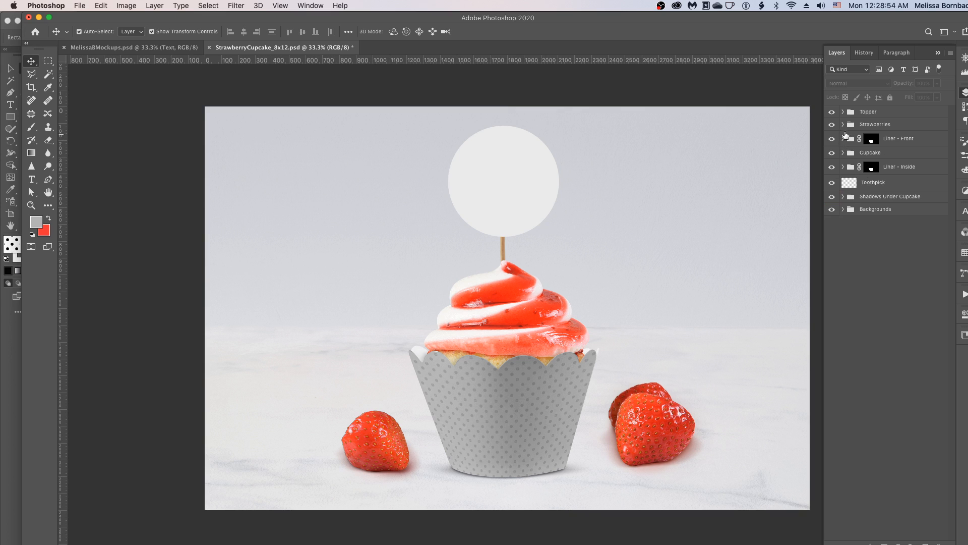
pyautogui.click(843, 167)
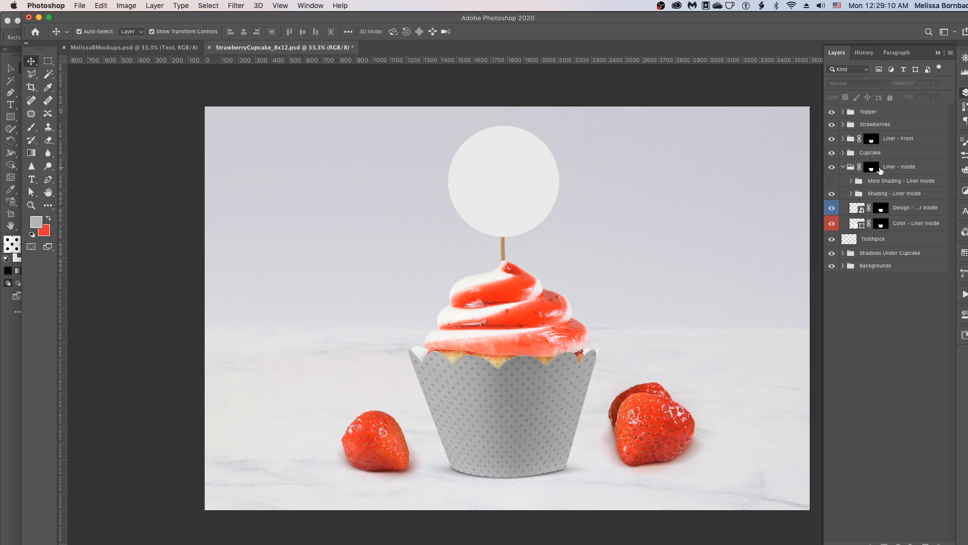
pyautogui.click(843, 166)
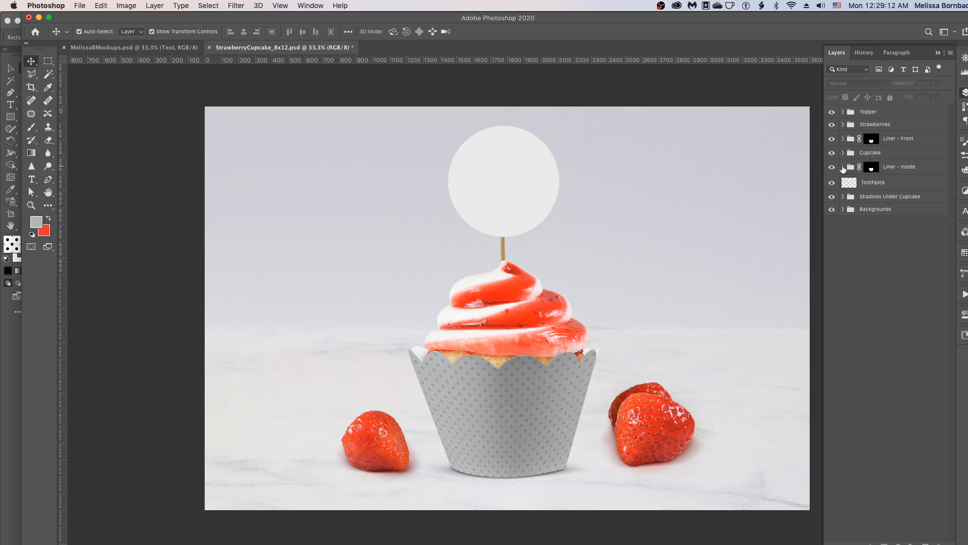
# - Expand the Topper group and open its Design – Topper smart object for editing
pyautogui.click(843, 112)
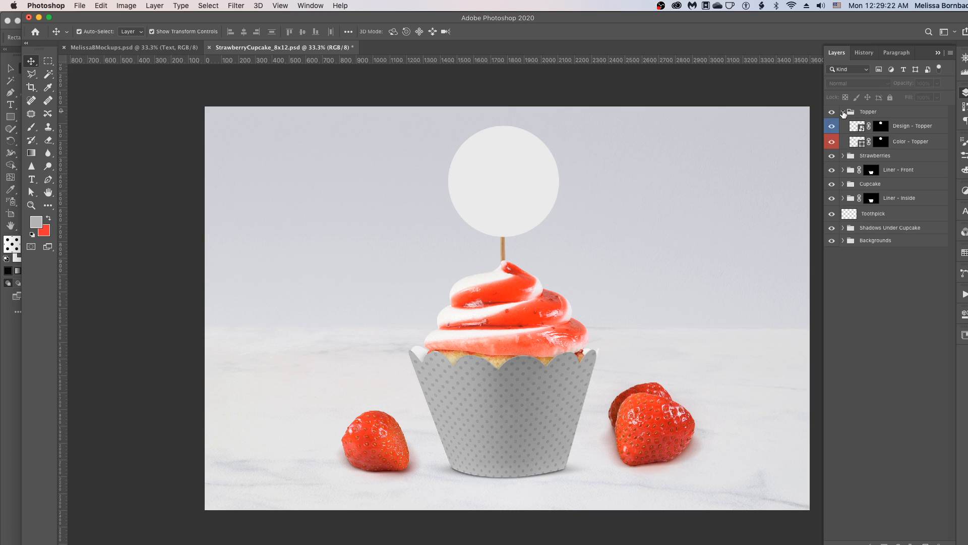
pyautogui.doubleClick(861, 129)
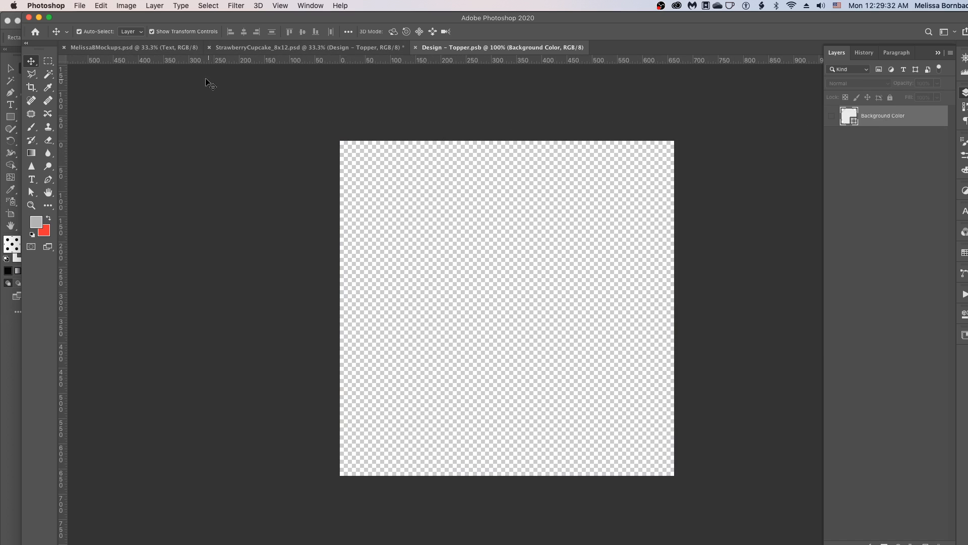
# - Open the ThankfulTopper.jpg image from the 1_Art folder
pyautogui.click(82, 6)
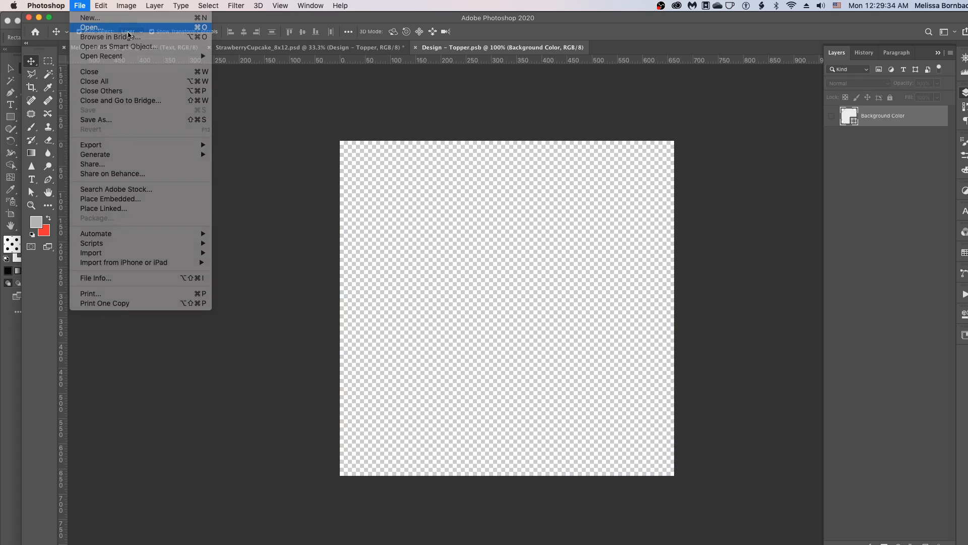
pyautogui.click(92, 27)
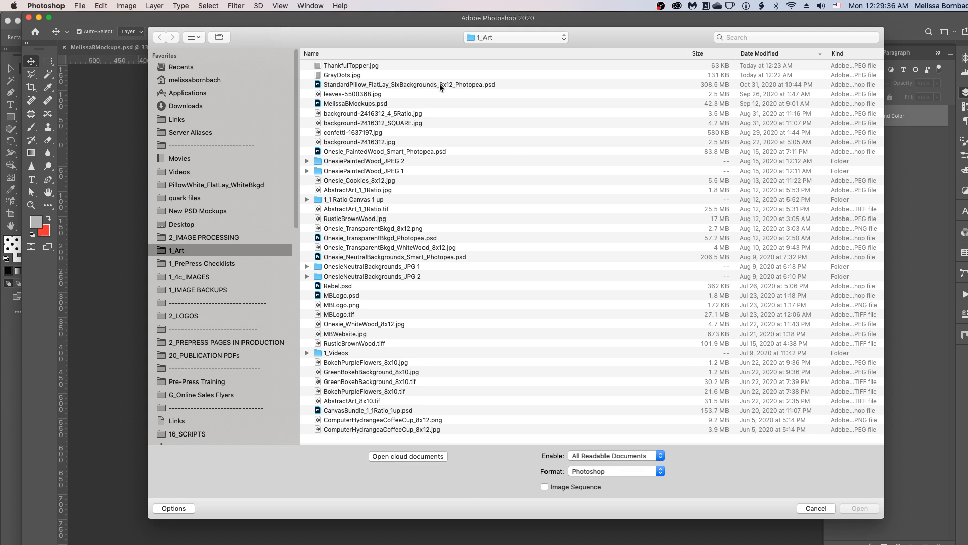
pyautogui.click(334, 66)
pyautogui.doubleClick(334, 66)
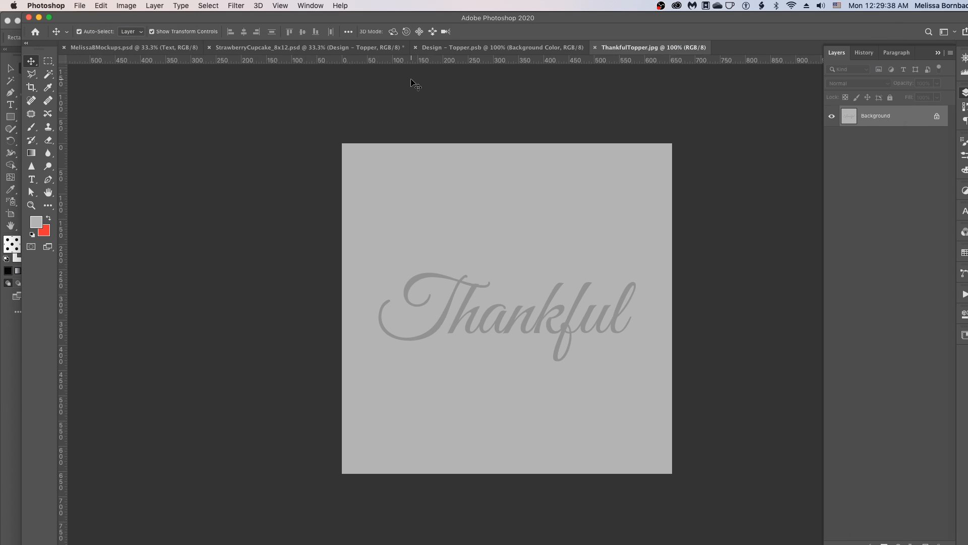
# - Select the entire ThankfulTopper.jpg image and copy it
pyautogui.click(217, 5)
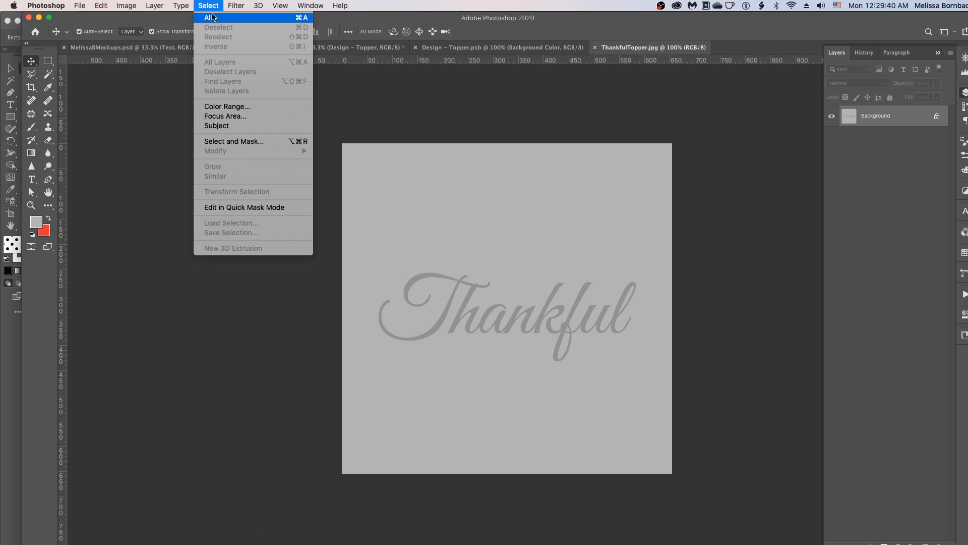
pyautogui.click(209, 18)
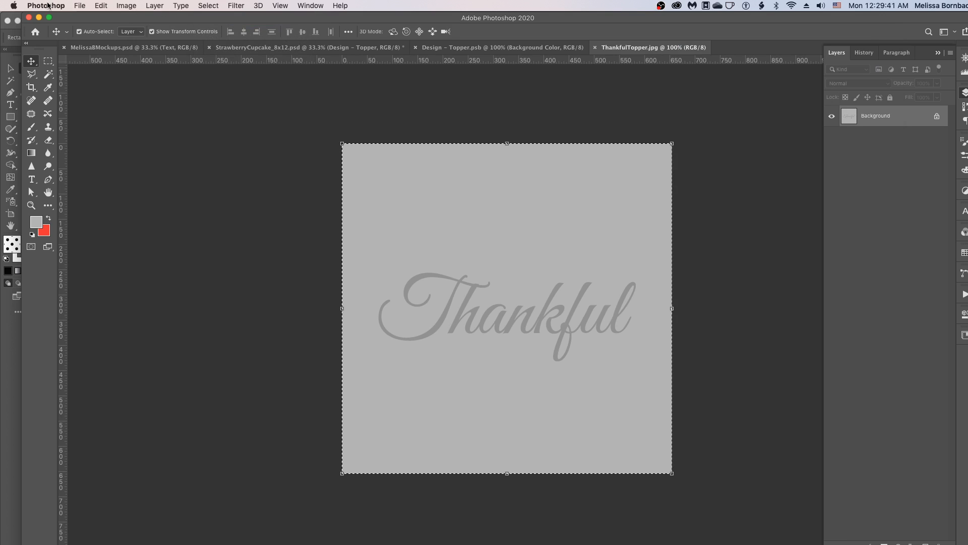
pyautogui.click(100, 5)
pyautogui.click(101, 5)
pyautogui.click(100, 6)
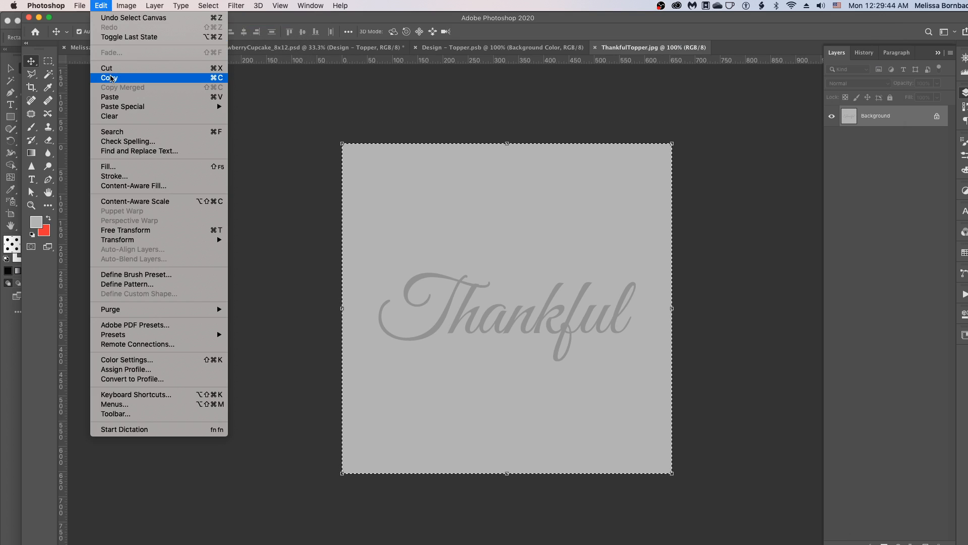
pyautogui.click(110, 78)
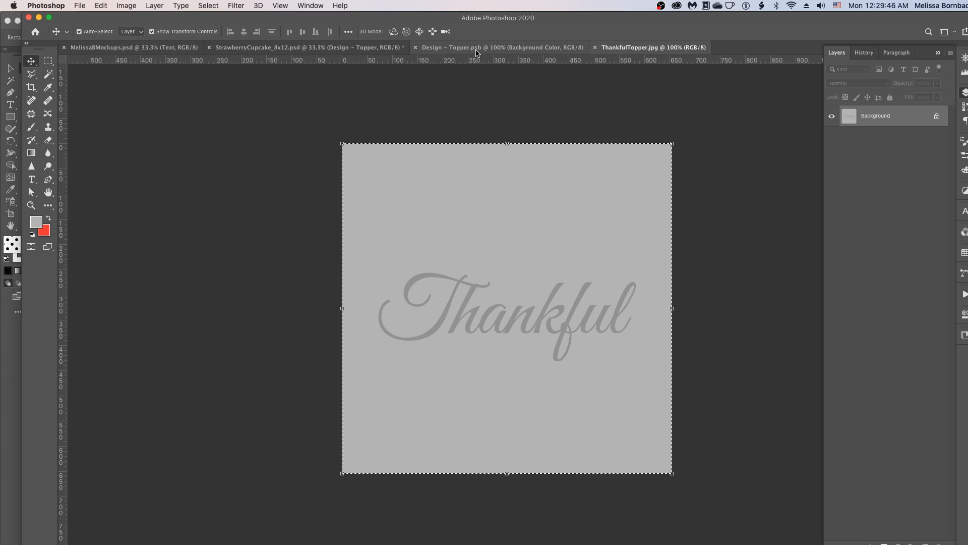
# - Paste the Thankful artwork into the Design – Topper document and scale it to about 102% to cover the canvas
pyautogui.click(476, 50)
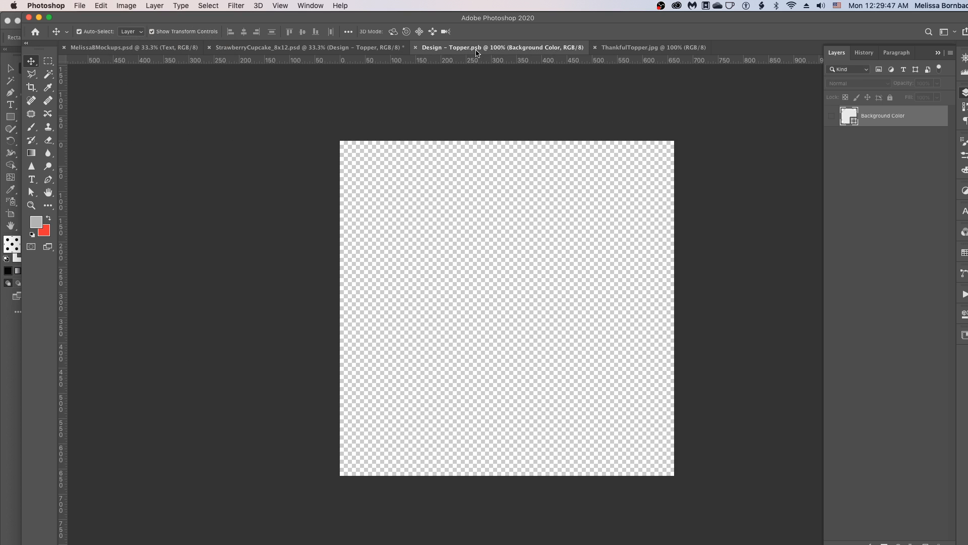
pyautogui.click(100, 5)
pyautogui.click(109, 97)
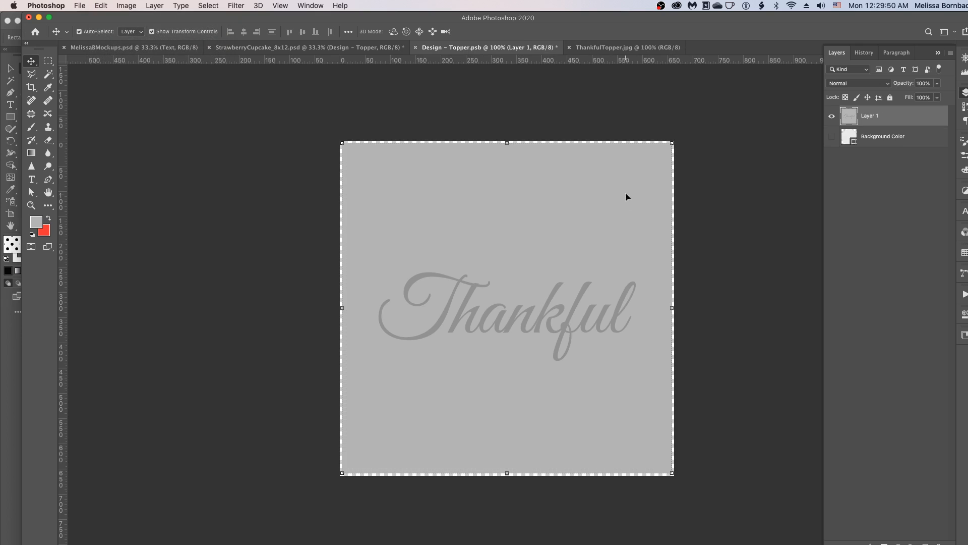
pyautogui.moveTo(342, 144); pyautogui.dragTo(339, 139)
pyautogui.moveTo(671, 473); pyautogui.dragTo(676, 477)
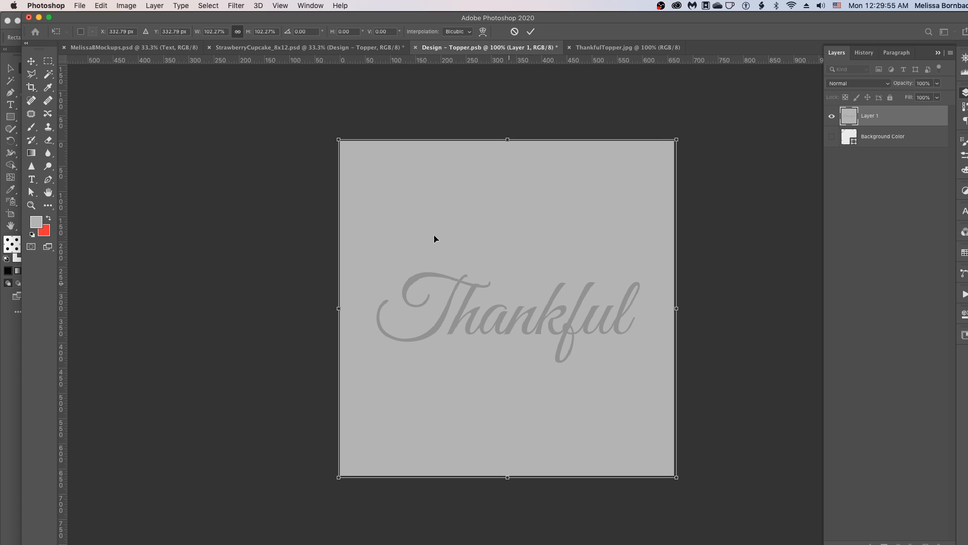
pyautogui.click(95, 5)
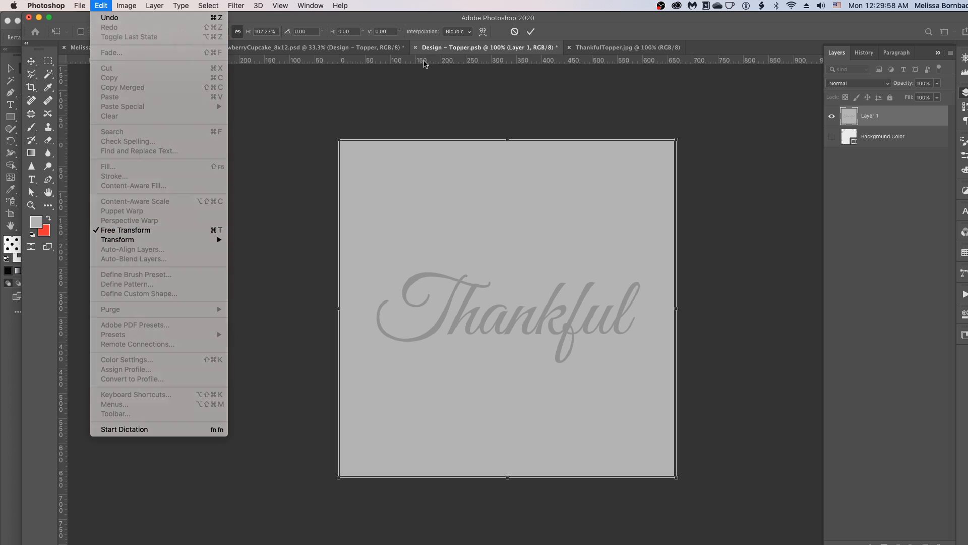
pyautogui.click(423, 63)
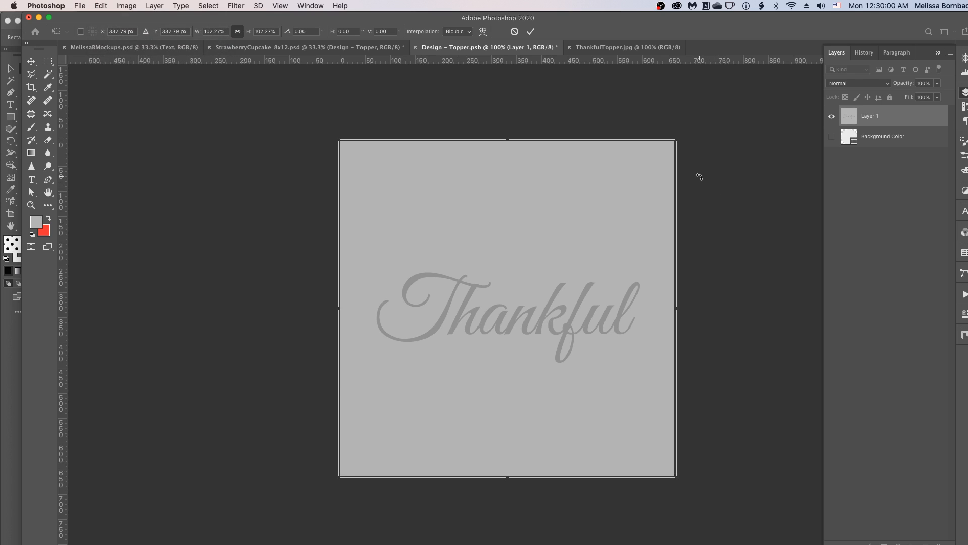
pyautogui.press('Return')
# - Save the Design – Topper smart object, then close it and the ThankfulTopper.jpg image without saving
pyautogui.click(81, 5)
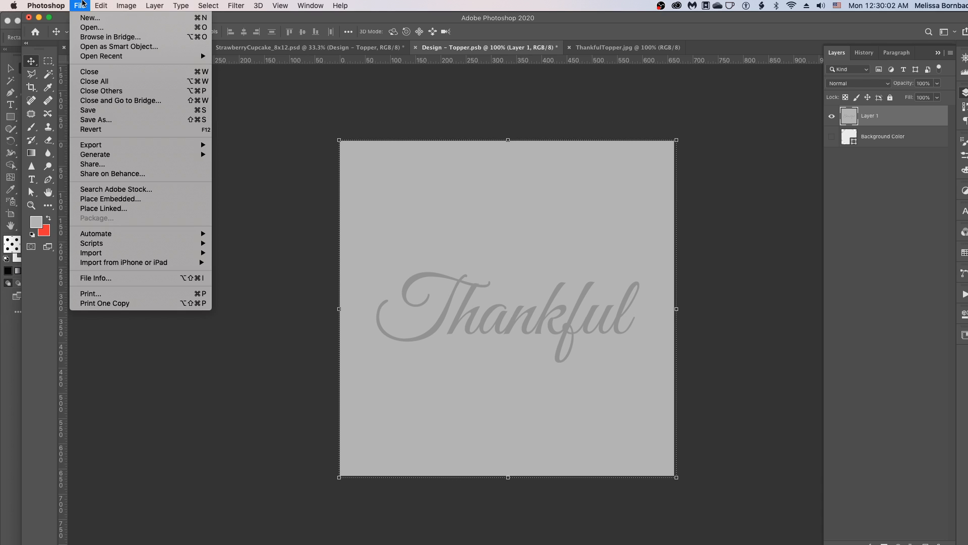
pyautogui.click(102, 112)
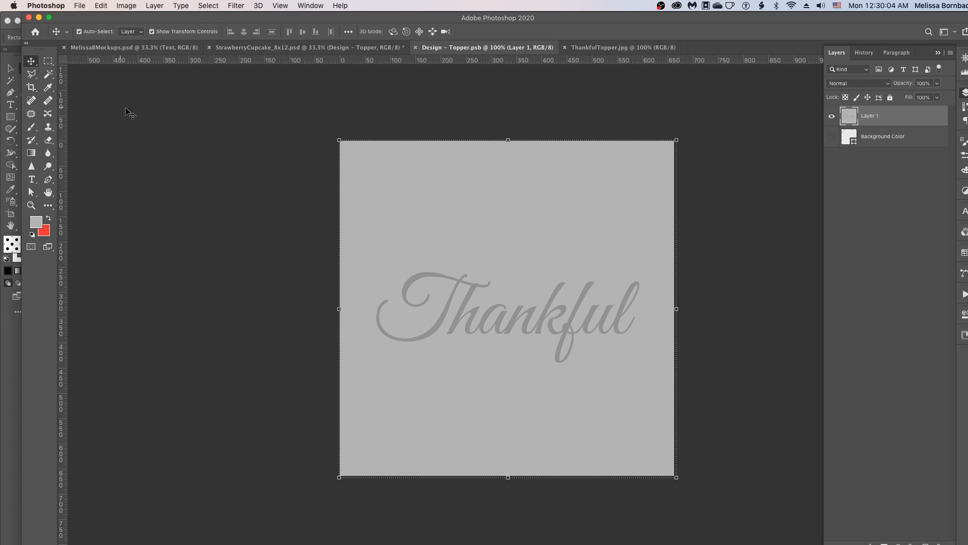
pyautogui.click(416, 48)
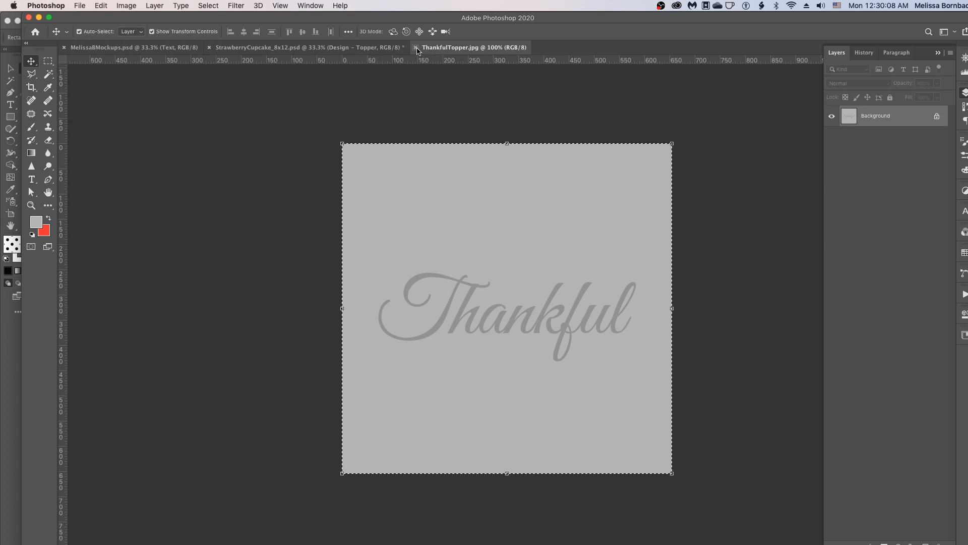
pyautogui.click(415, 47)
pyautogui.click(491, 88)
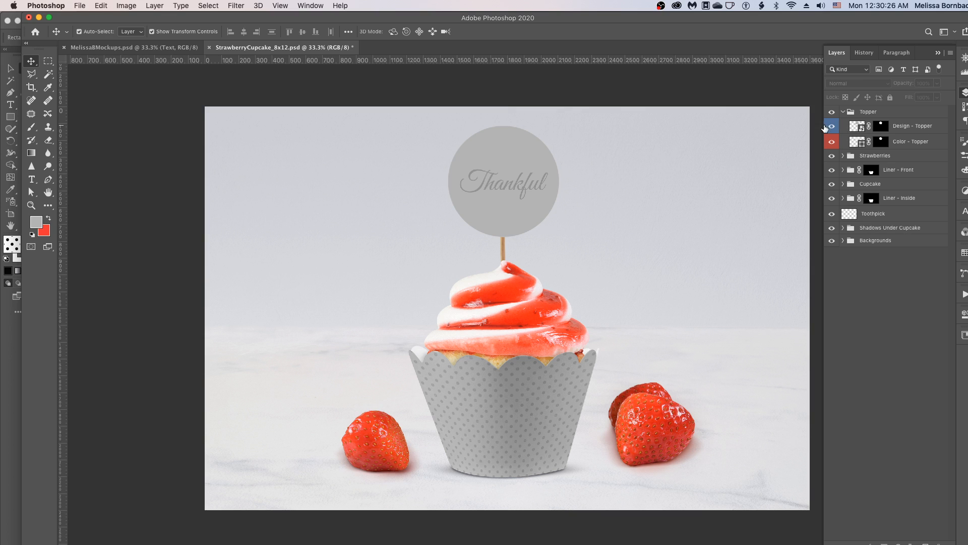
# - Hide the Design – Topper layer and set the Color – Topper fill to light blue #b5ccdb
pyautogui.click(831, 127)
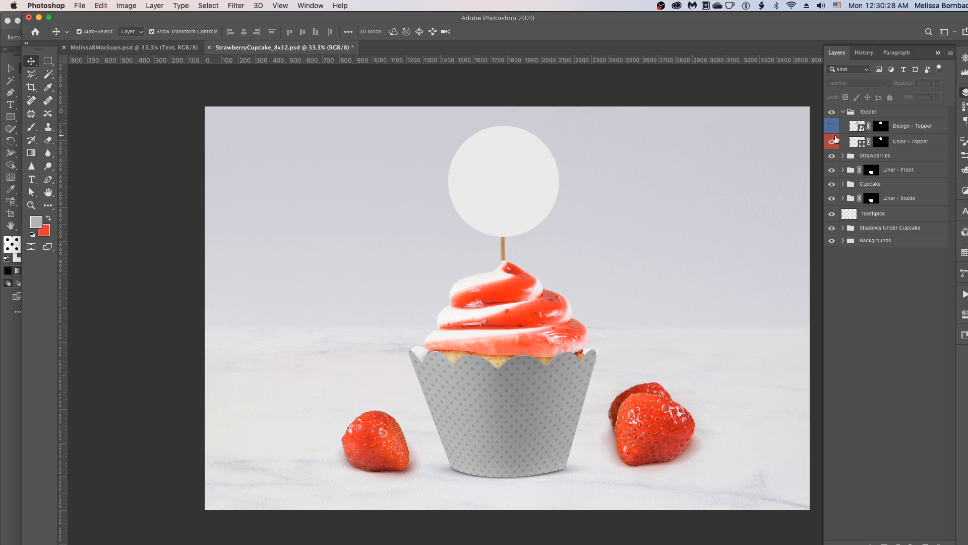
pyautogui.doubleClick(863, 146)
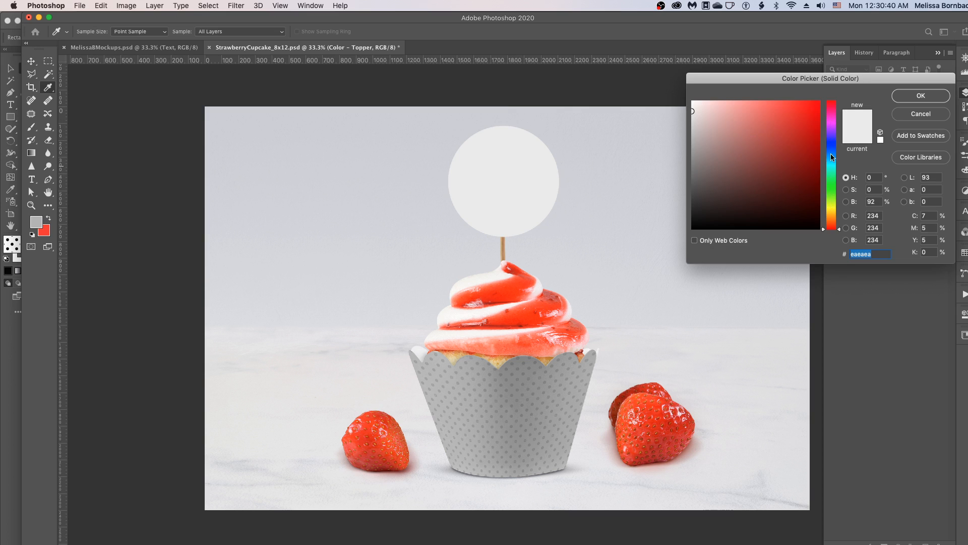
pyautogui.moveTo(832, 165); pyautogui.dragTo(833, 158)
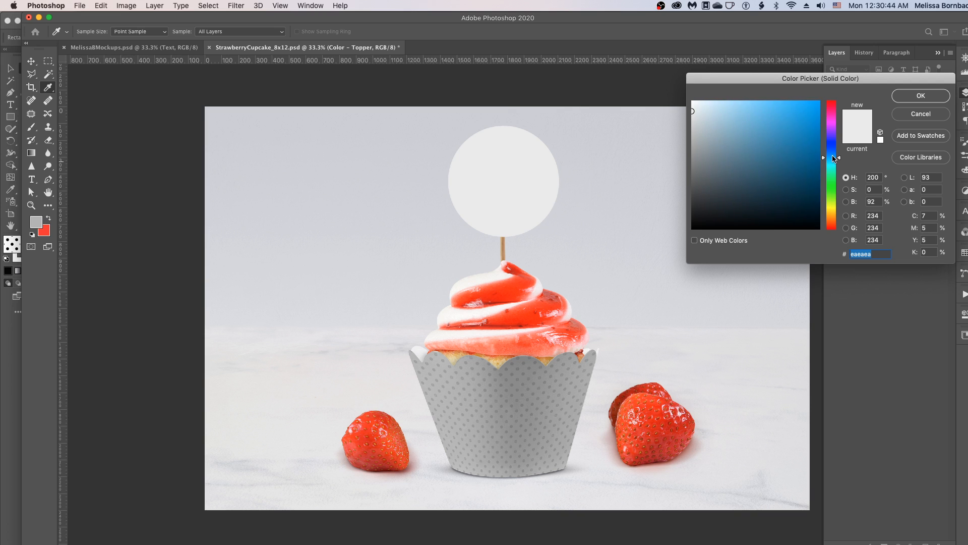
pyautogui.moveTo(715, 112)
pyautogui.mouseDown()
pyautogui.moveTo(727, 112)
pyautogui.moveTo(712, 108)
pyautogui.moveTo(714, 118)
pyautogui.mouseUp()
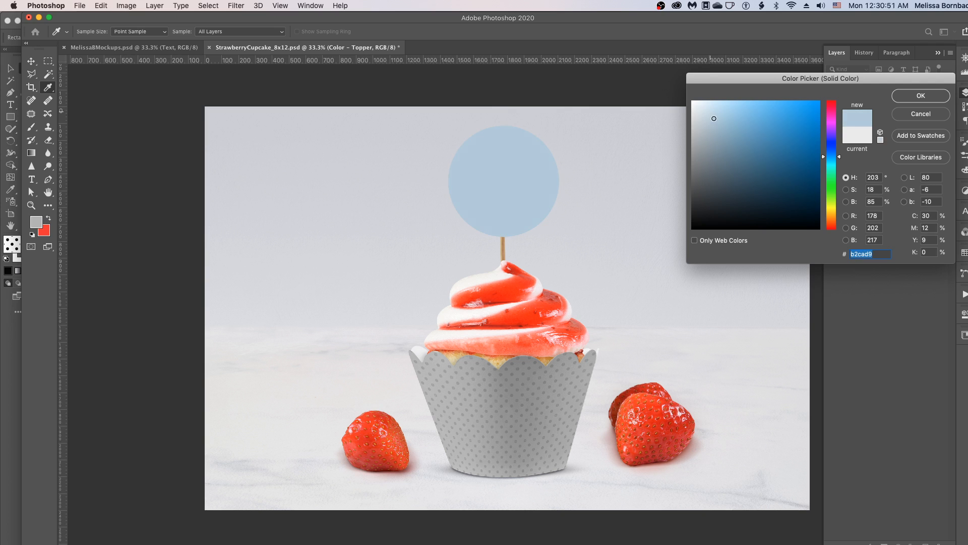
pyautogui.click(927, 99)
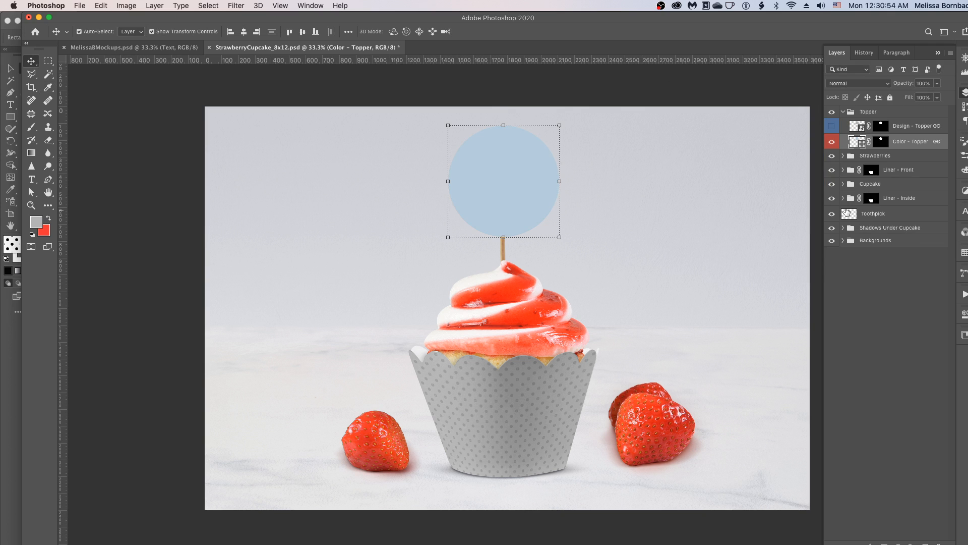
# - Expand the Liner – Front group and hide its Design – Liner Front layer
pyautogui.click(843, 170)
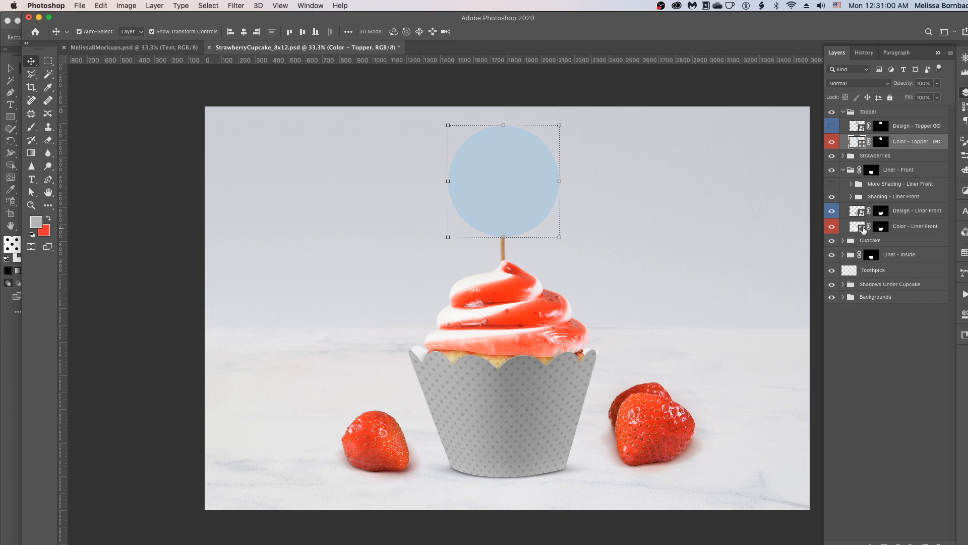
pyautogui.click(831, 212)
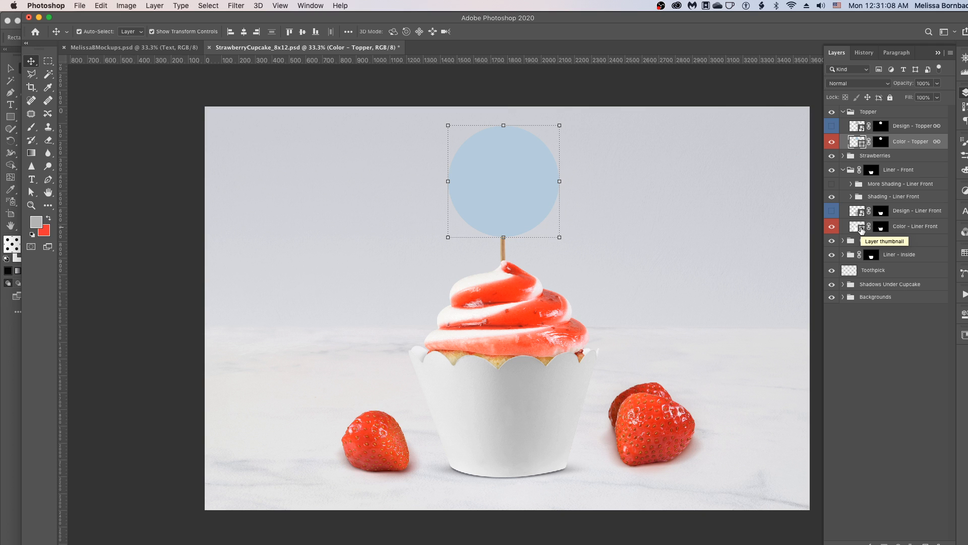
pyautogui.doubleClick(862, 230)
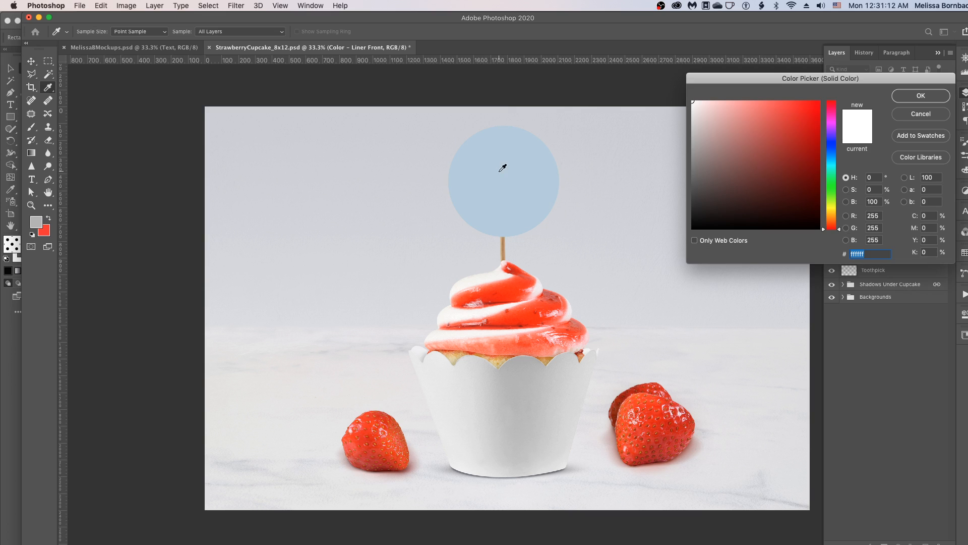
pyautogui.click(833, 154)
pyautogui.moveTo(833, 155); pyautogui.dragTo(834, 158)
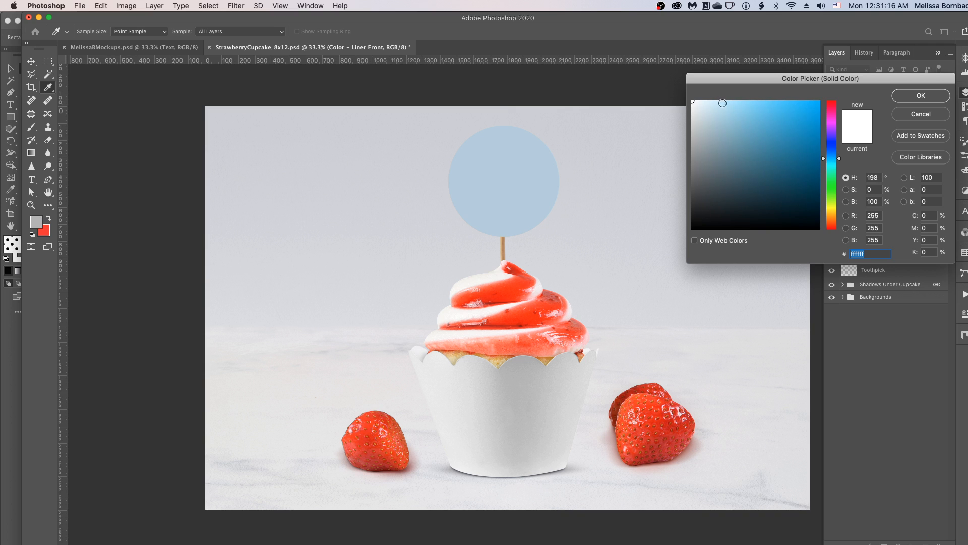
pyautogui.moveTo(726, 102); pyautogui.dragTo(732, 100)
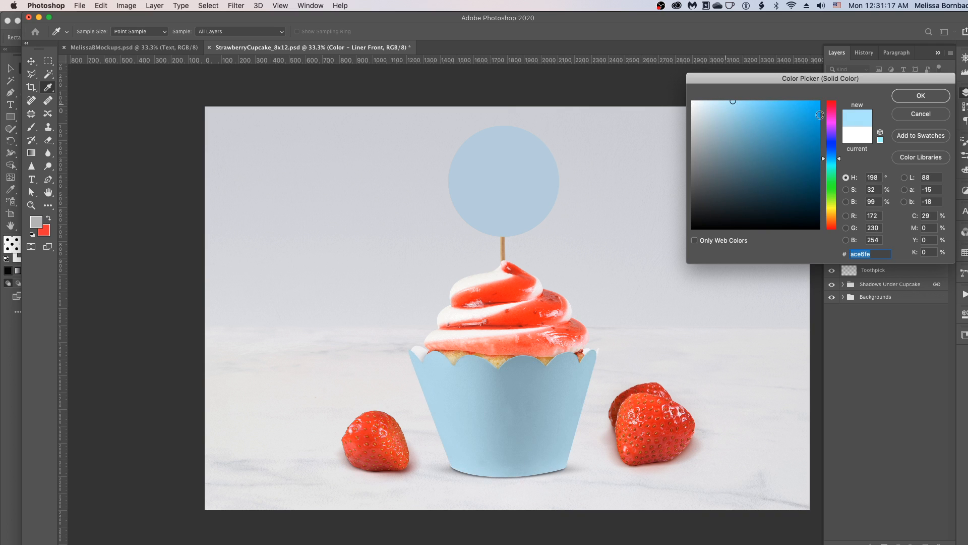
pyautogui.click(915, 116)
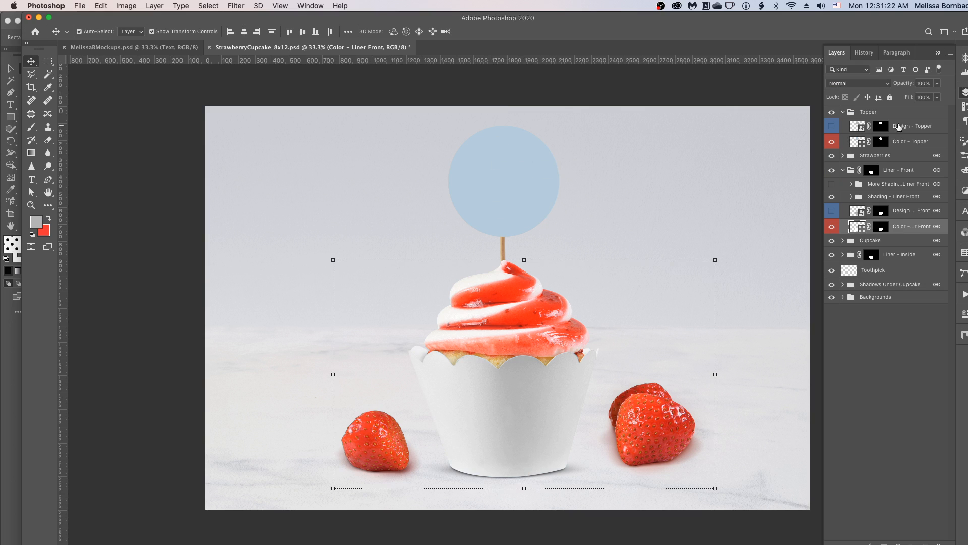
# - Copy the Color – Topper hex value and apply it, #b5ccdb, to the Color – Liner Front fill
pyautogui.click(860, 141)
pyautogui.doubleClick(860, 141)
pyautogui.press('super+c')
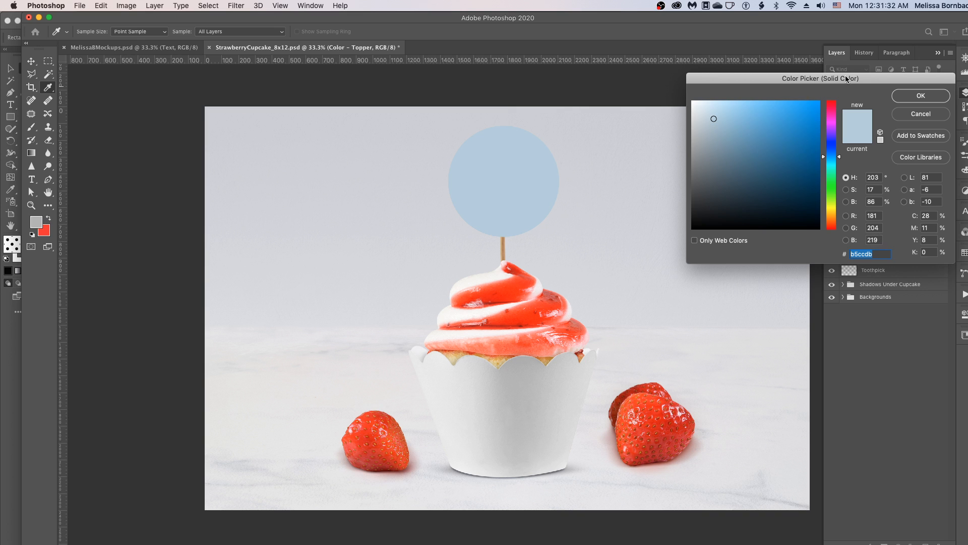
pyautogui.click(940, 96)
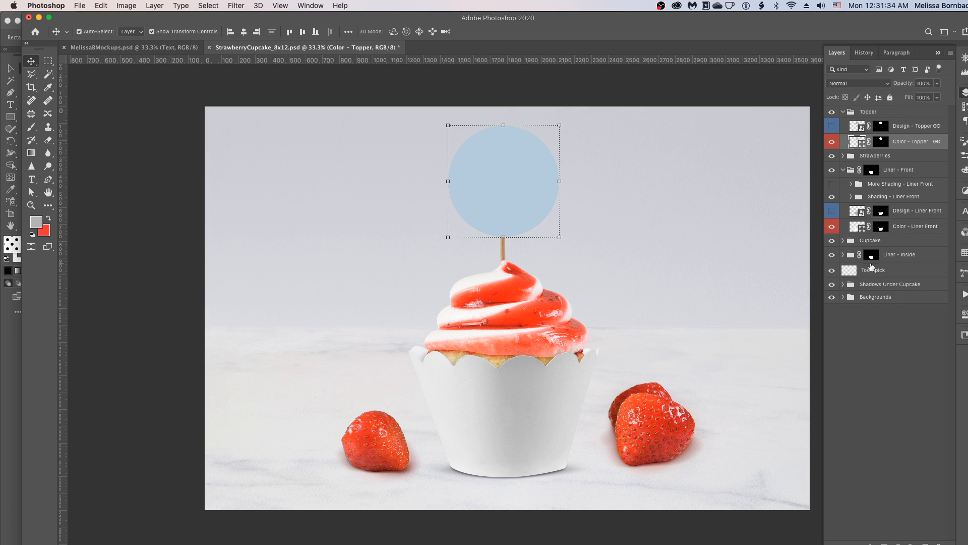
pyautogui.doubleClick(862, 227)
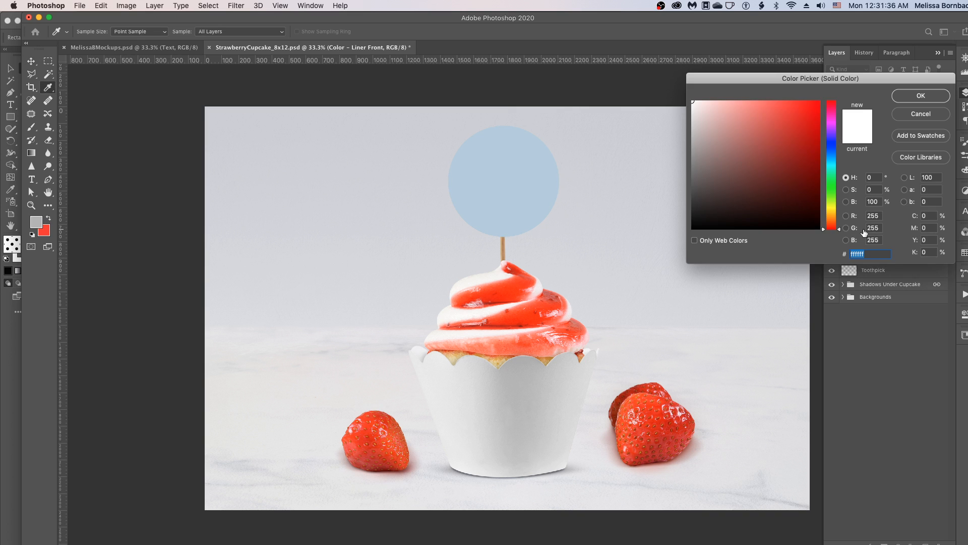
pyautogui.moveTo(856, 78); pyautogui.dragTo(705, 9)
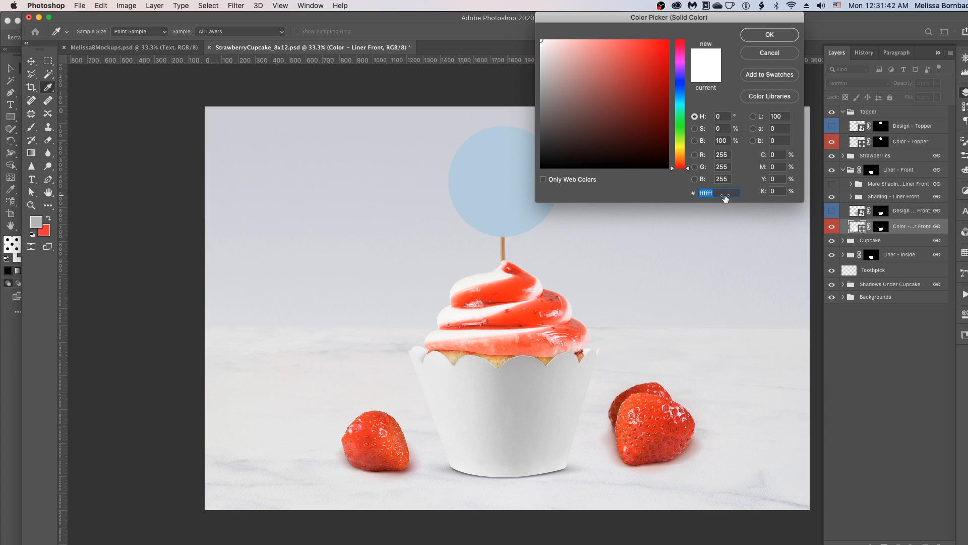
pyautogui.press('super+v')
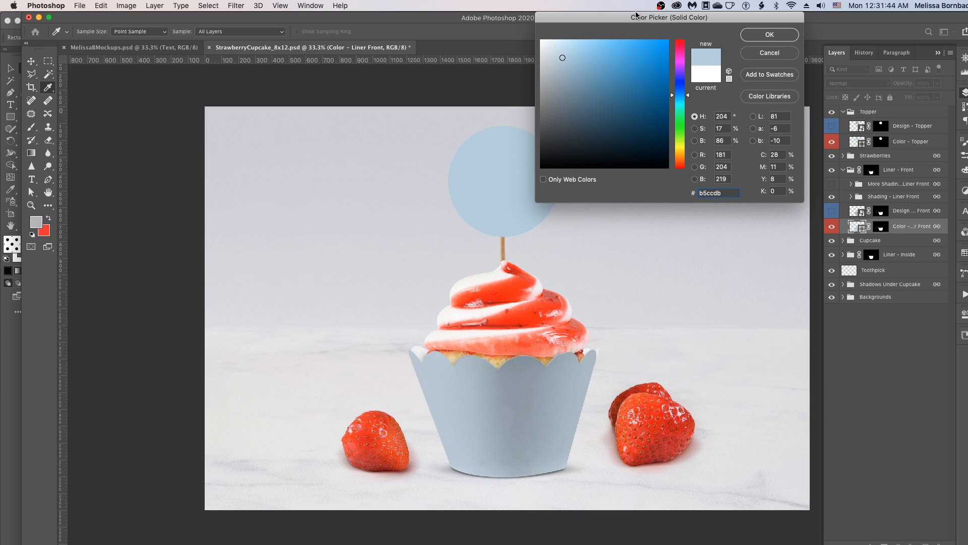
pyautogui.moveTo(631, 21); pyautogui.dragTo(629, 97)
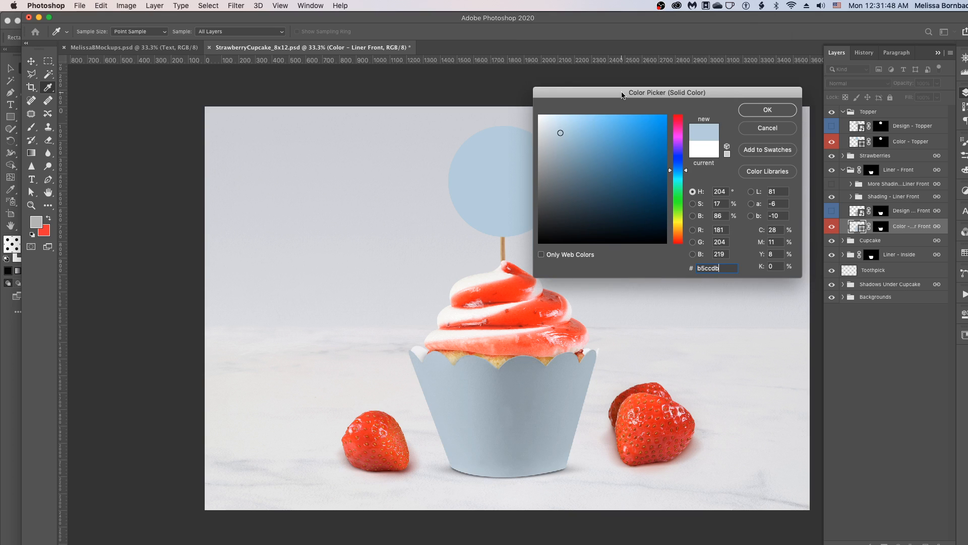
pyautogui.click(762, 109)
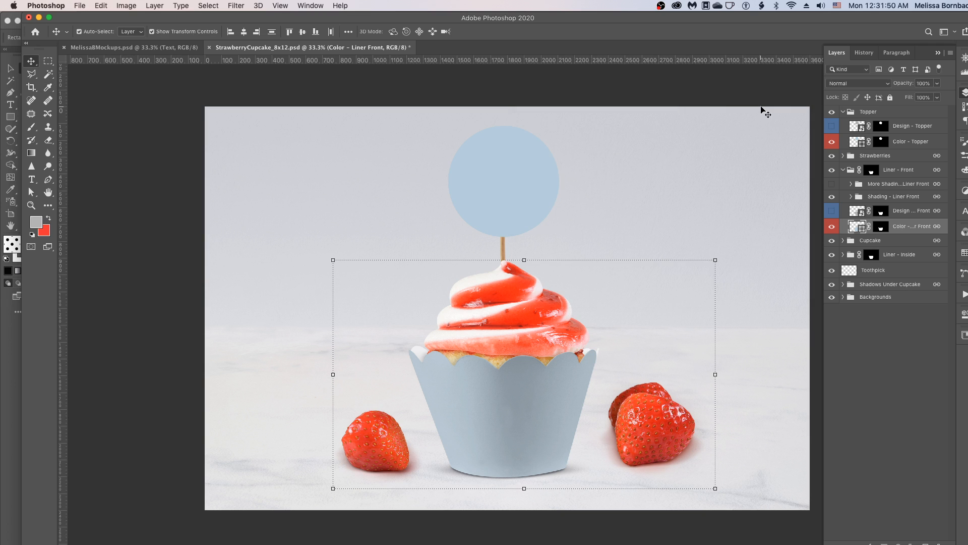
# - Show the Design – Liner Front layer again and hide the Color – Liner Front layer
pyautogui.click(697, 97)
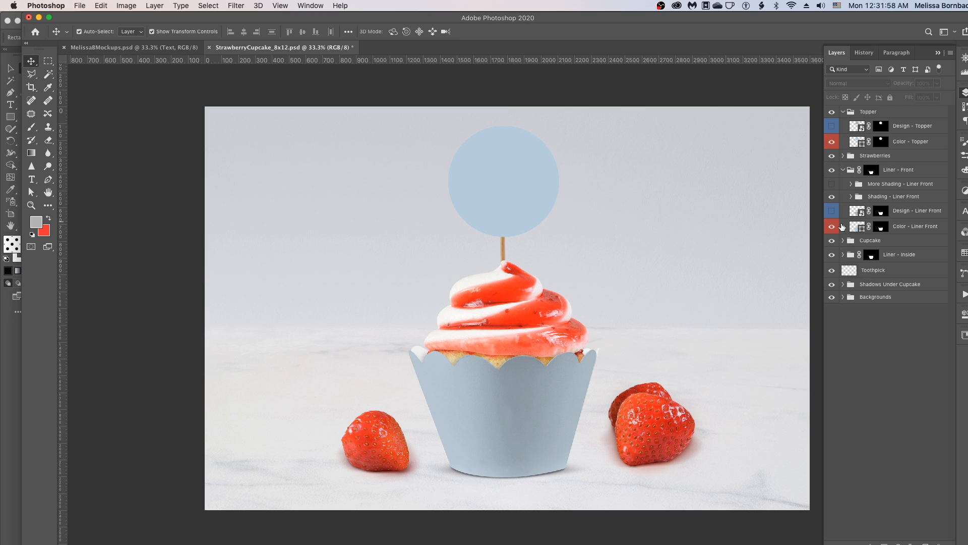
pyautogui.click(832, 211)
pyautogui.click(830, 228)
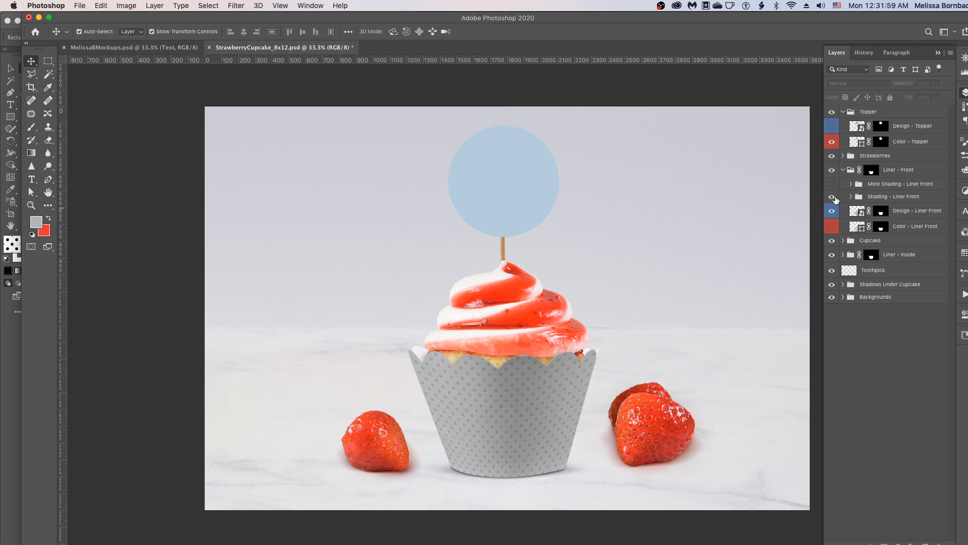
# - Show Design – Topper, hide Color – Topper, and collapse the Topper and Liner – Front groups
pyautogui.click(831, 127)
pyautogui.click(832, 142)
pyautogui.click(842, 112)
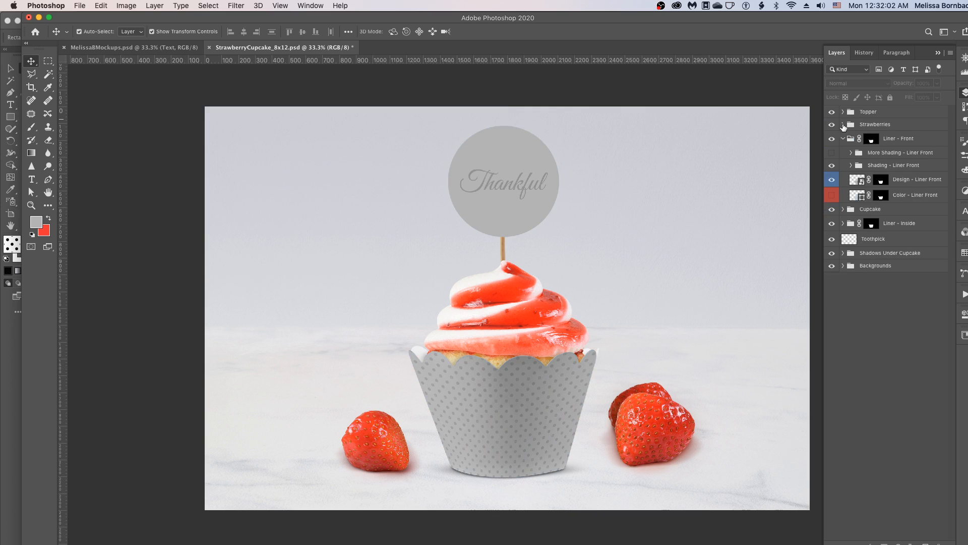
pyautogui.click(843, 139)
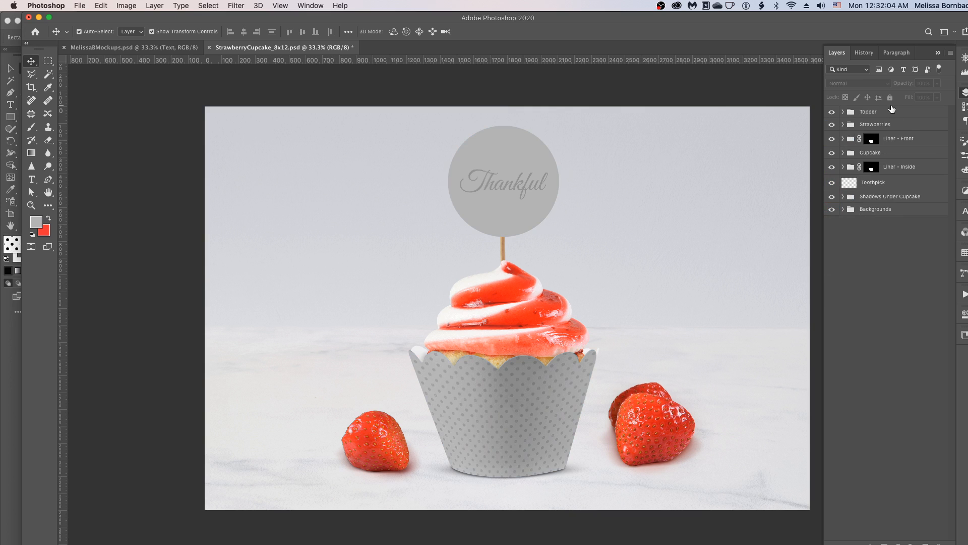
# - Hide the Topper group, and toggle the Toothpick layer's visibility off and back on
pyautogui.click(832, 112)
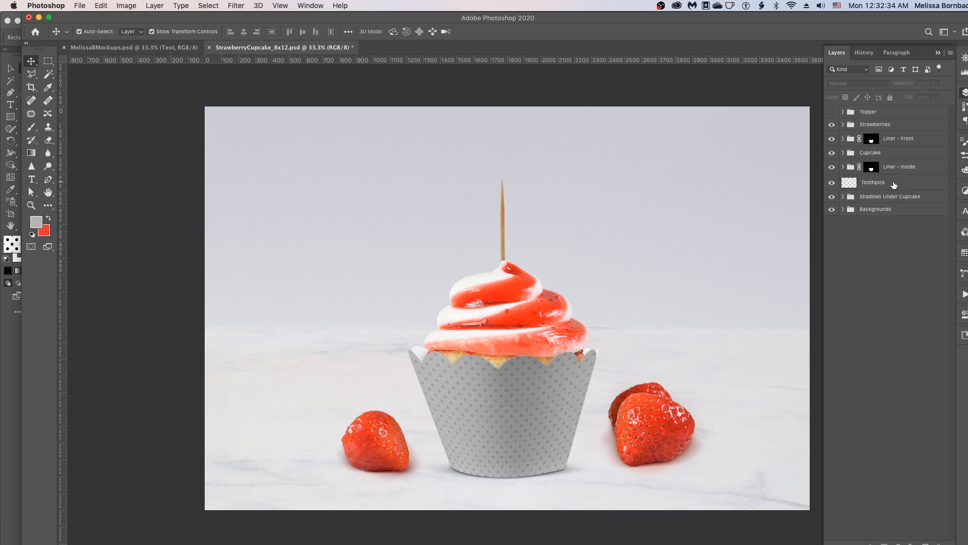
pyautogui.click(832, 183)
pyautogui.click(832, 182)
# - Inspect the Cast Shadow and Line Shadow layers inside the Shadows Under Cupcake group, including the Cast Shadow opacity
pyautogui.click(842, 196)
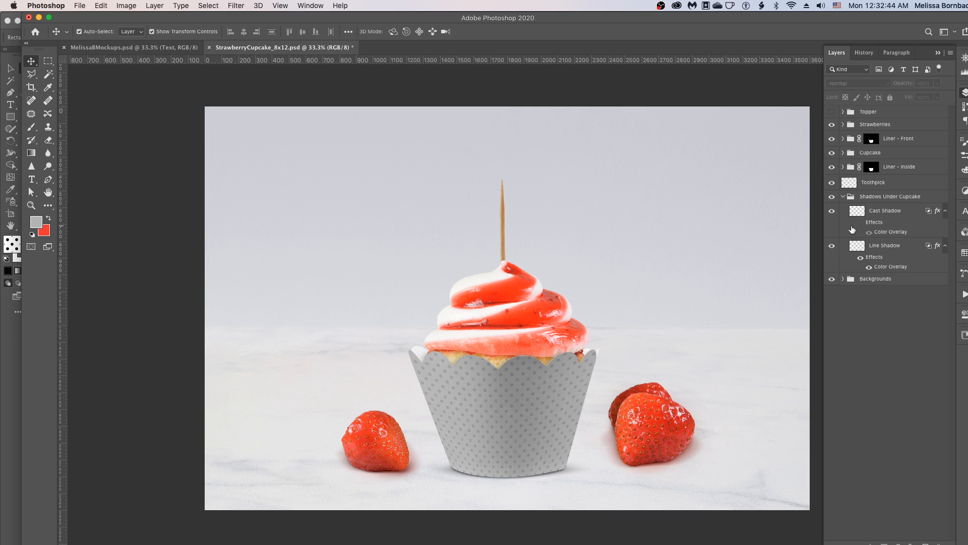
pyautogui.click(843, 197)
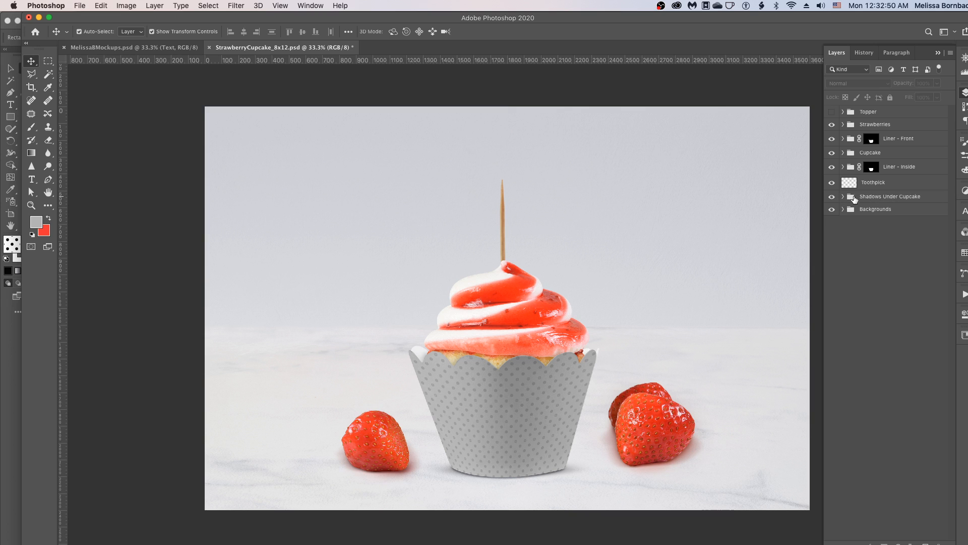
pyautogui.click(842, 197)
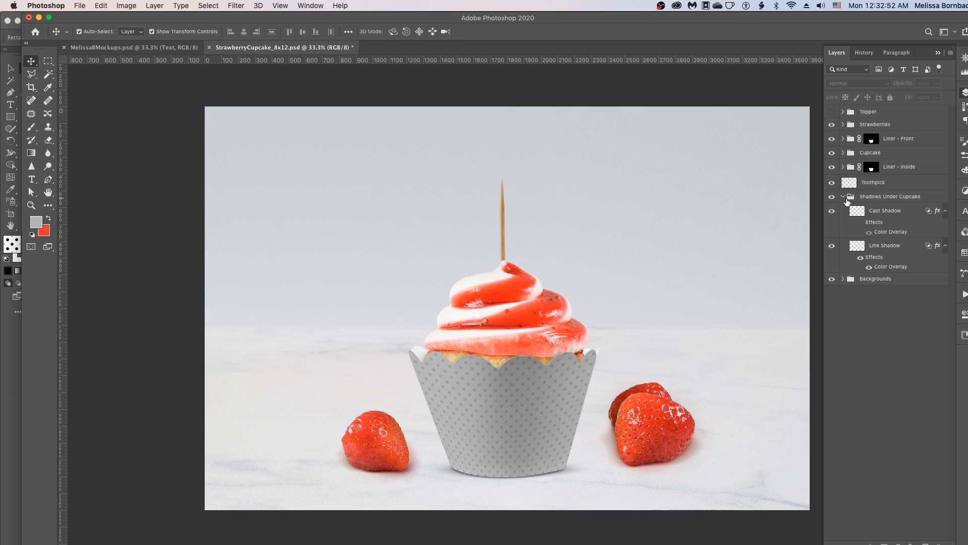
pyautogui.click(887, 214)
pyautogui.click(883, 249)
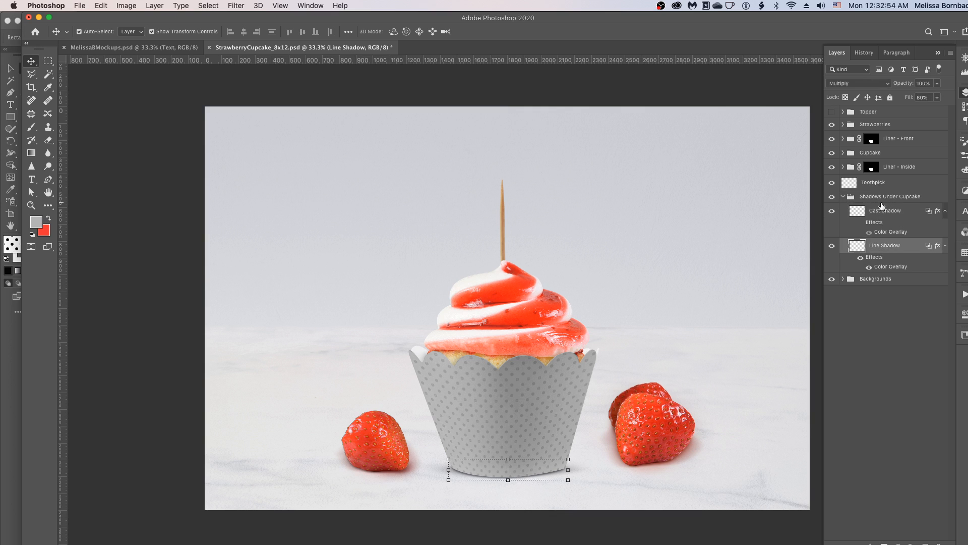
pyautogui.click(883, 212)
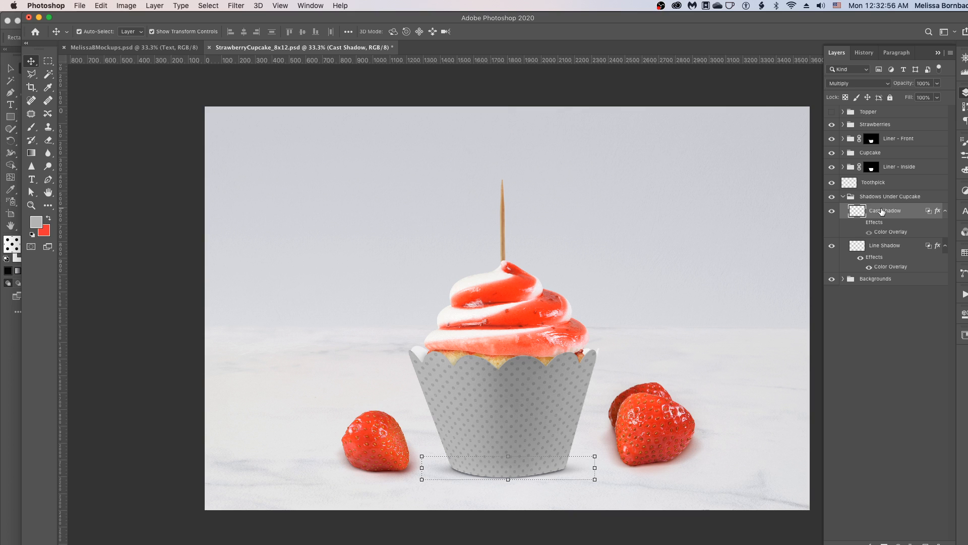
pyautogui.click(936, 84)
pyautogui.moveTo(937, 98)
pyautogui.mouseDown()
pyautogui.moveTo(916, 97)
pyautogui.moveTo(937, 95)
pyautogui.mouseUp()
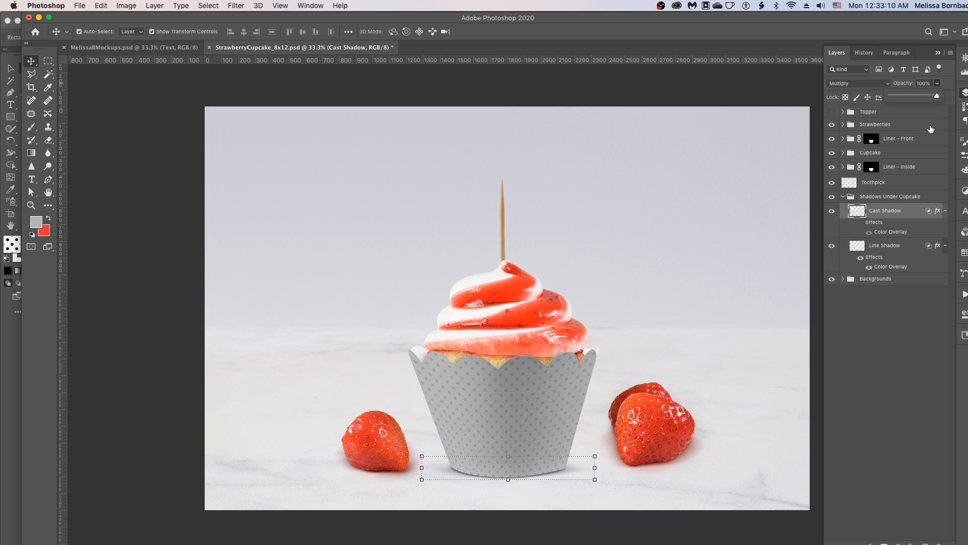
pyautogui.click(914, 186)
pyautogui.click(842, 198)
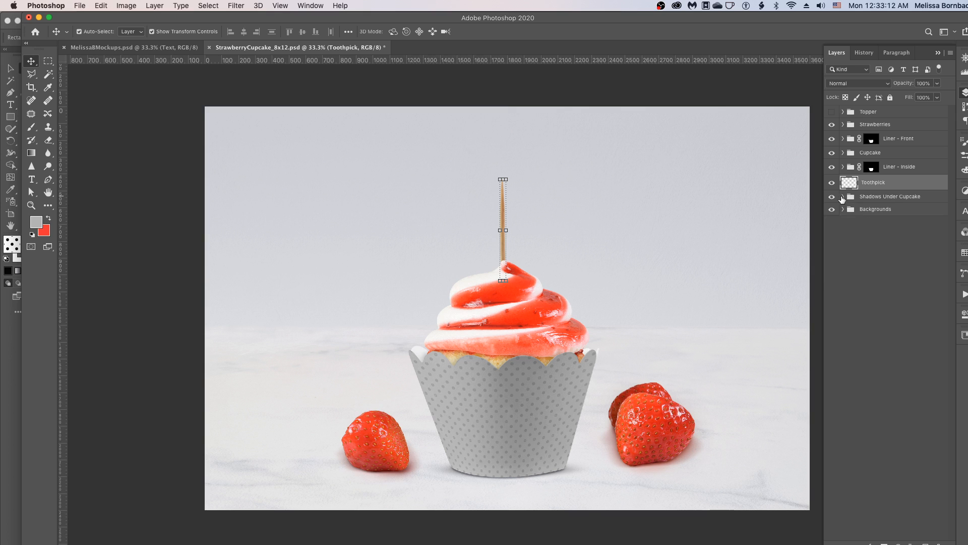
# - Preview the cupcake on the white background by hiding and reshowing the Marble Background layer in the Backgrounds group
pyautogui.click(843, 209)
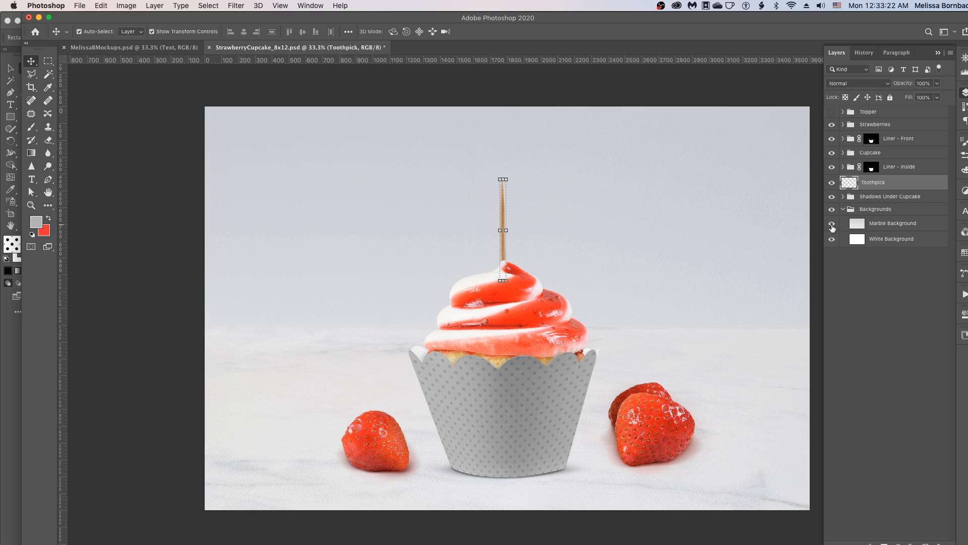
pyautogui.click(832, 224)
pyautogui.click(832, 224)
pyautogui.click(831, 224)
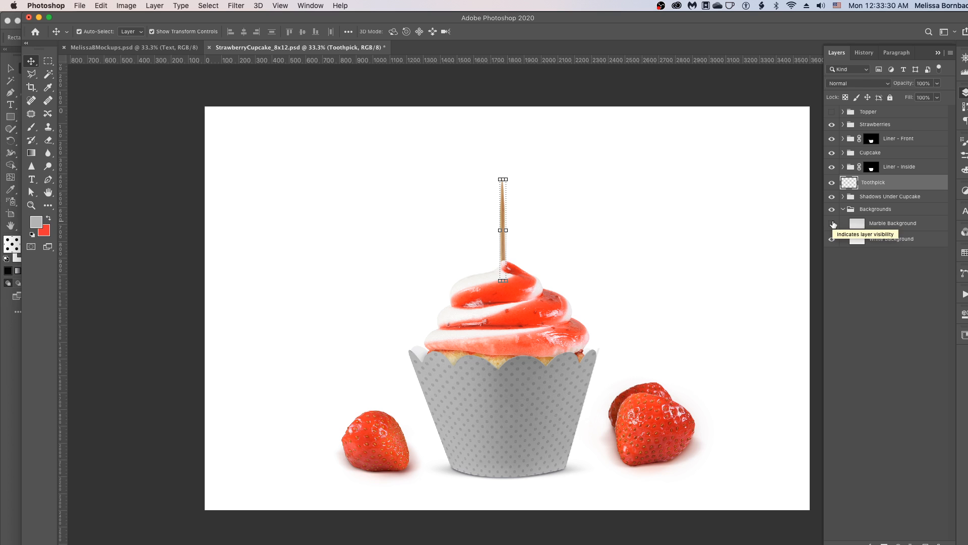
pyautogui.click(832, 224)
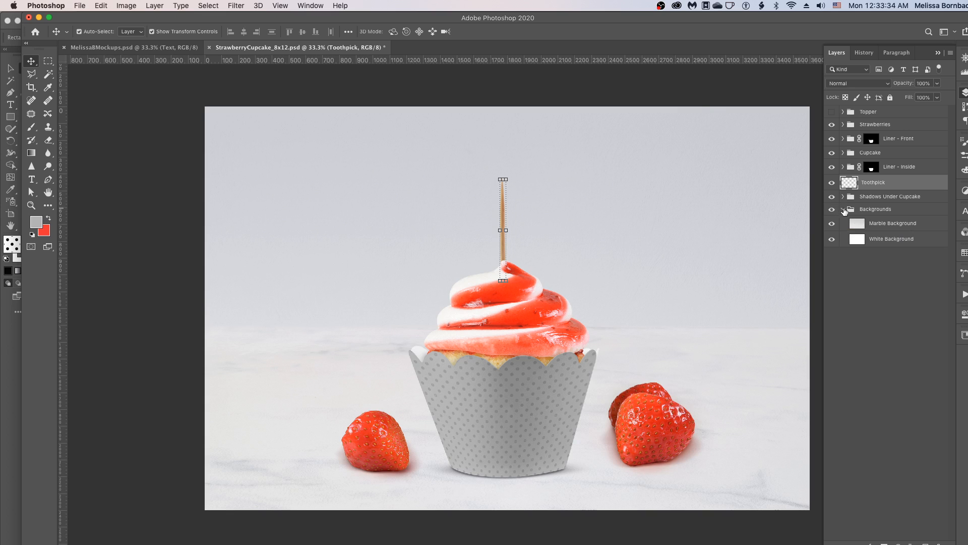
pyautogui.click(843, 209)
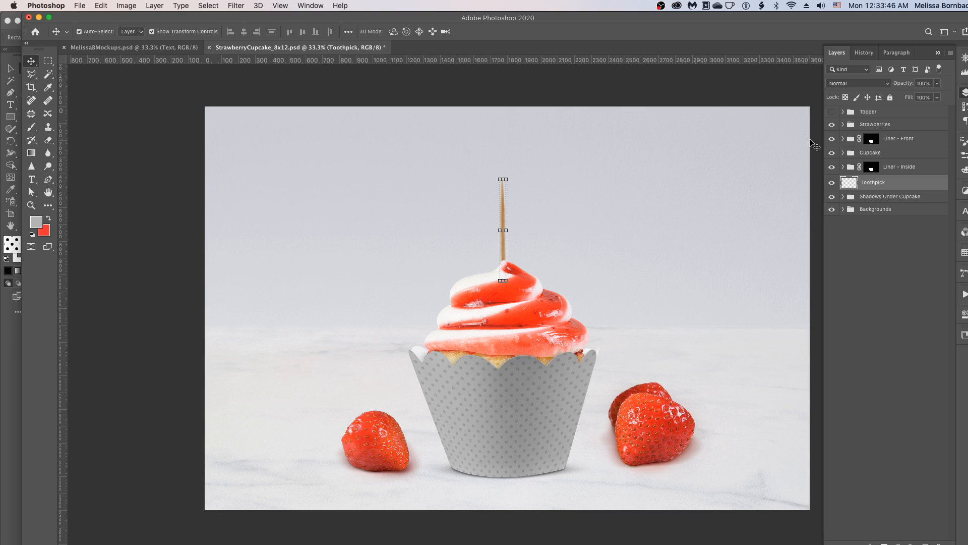
# - Switch to the MelissaBMockups.psd document and deselect its layer
pyautogui.click(151, 49)
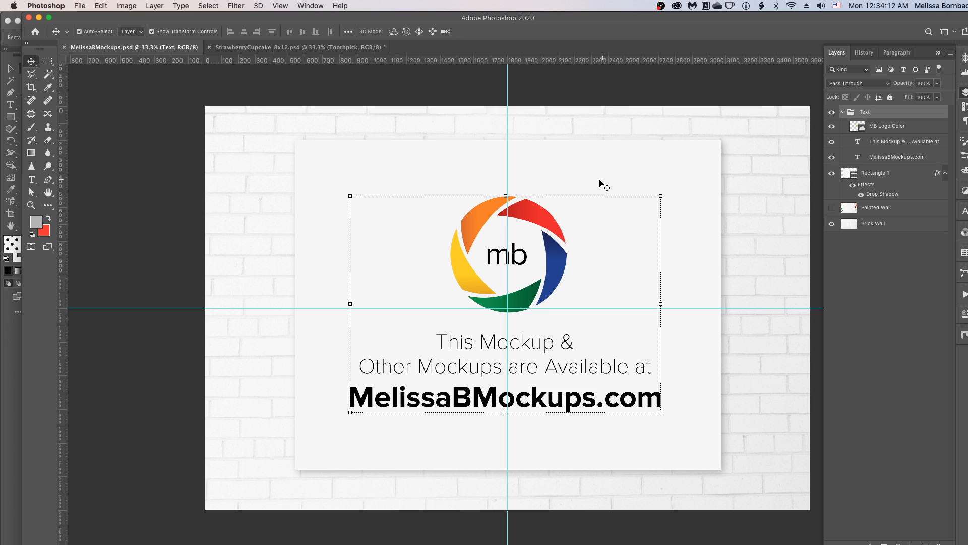
pyautogui.click(550, 105)
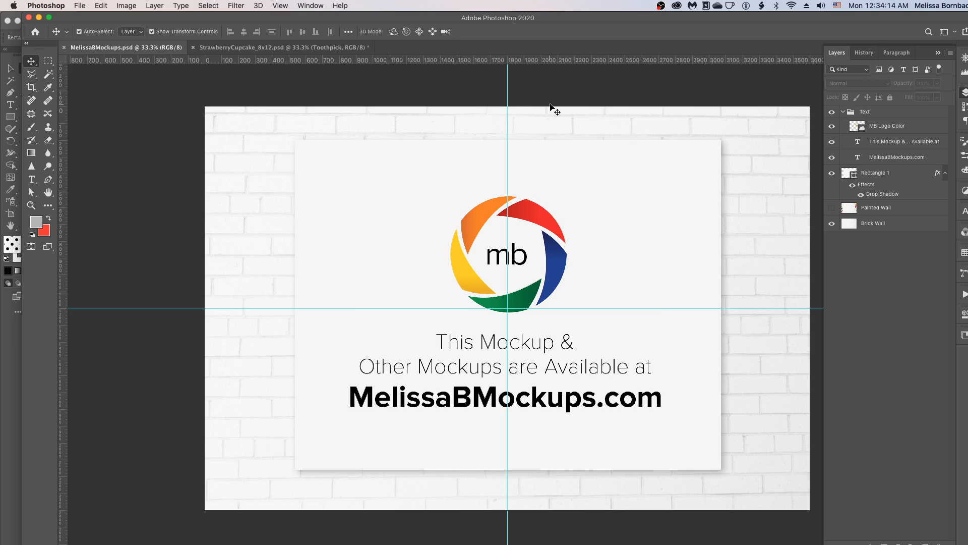